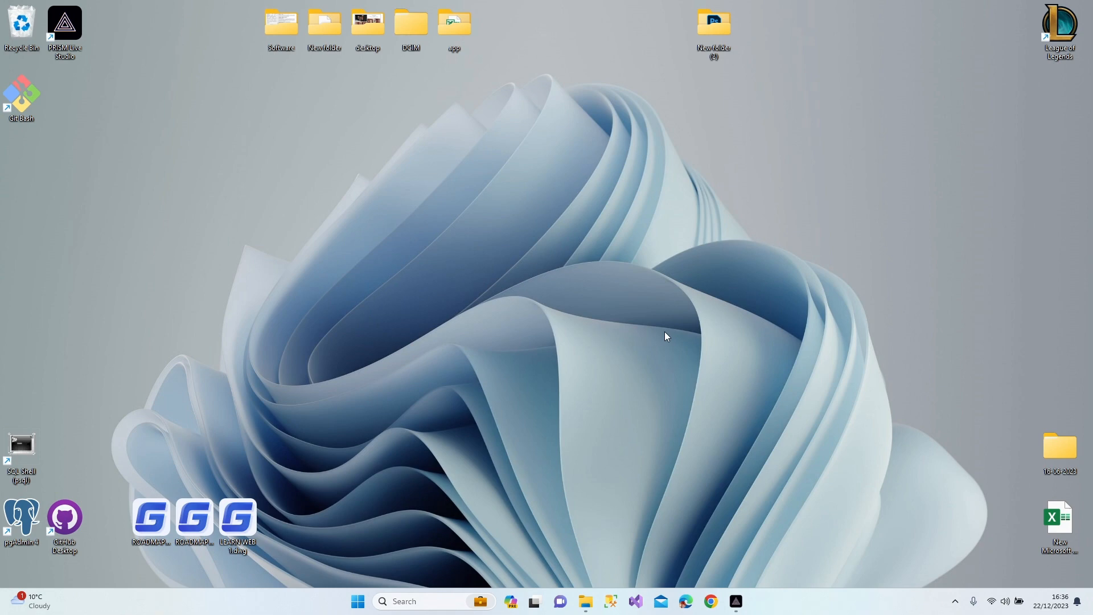
Launch Visual Studio 2022 from the taskbar icon's jump list
right_click(637, 606)
click(629, 553)
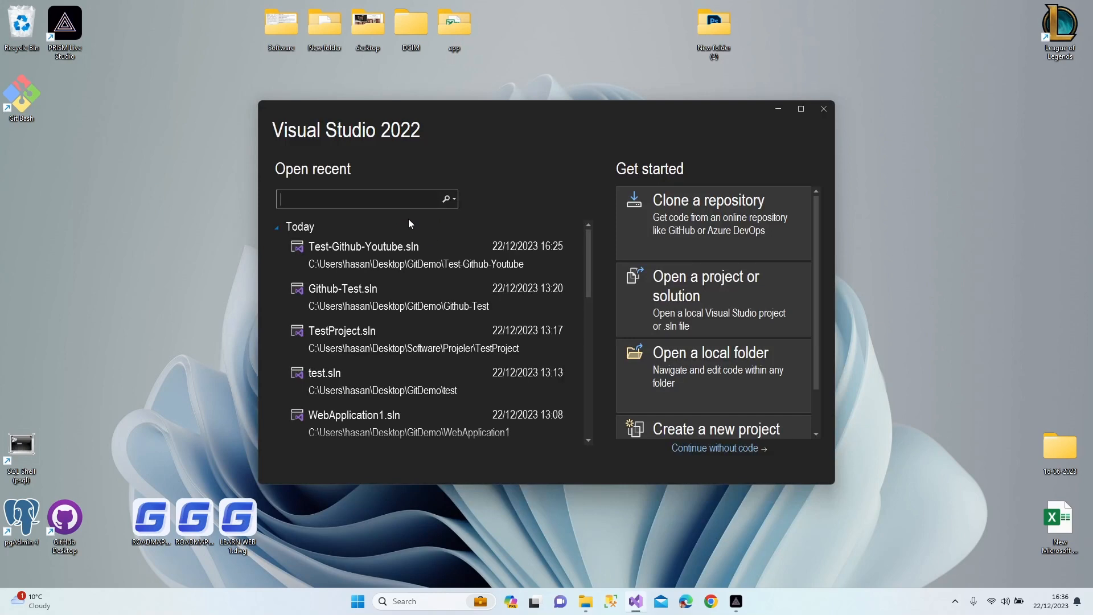
scroll(702, 405, down, 1)
Create a new ASP.NET Core Web App (Model-View-Controller) project named Github-Test
click(701, 404)
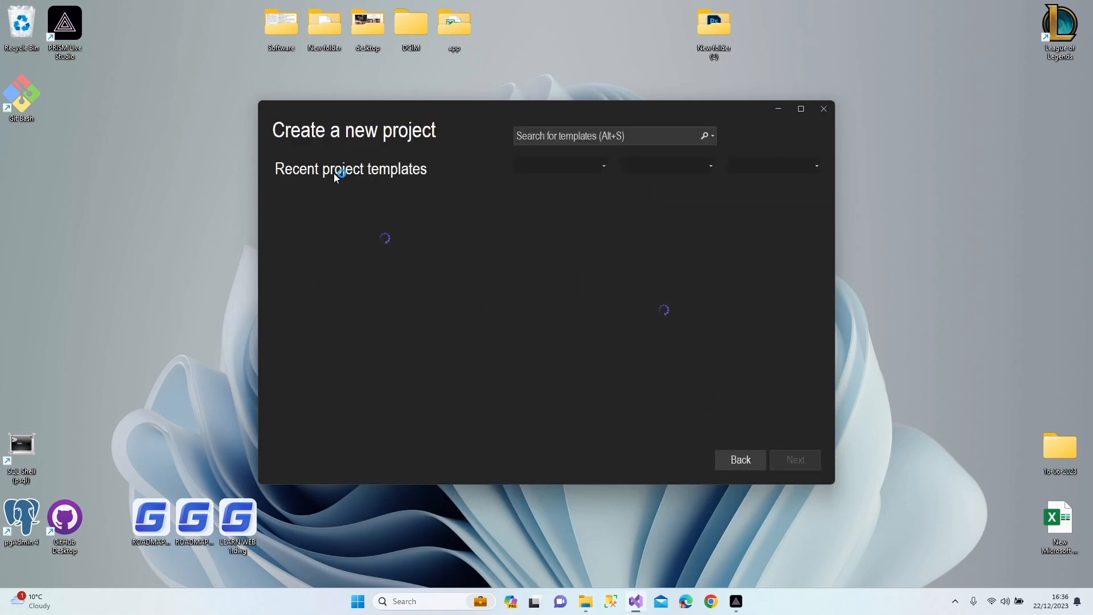
click(329, 209)
click(796, 459)
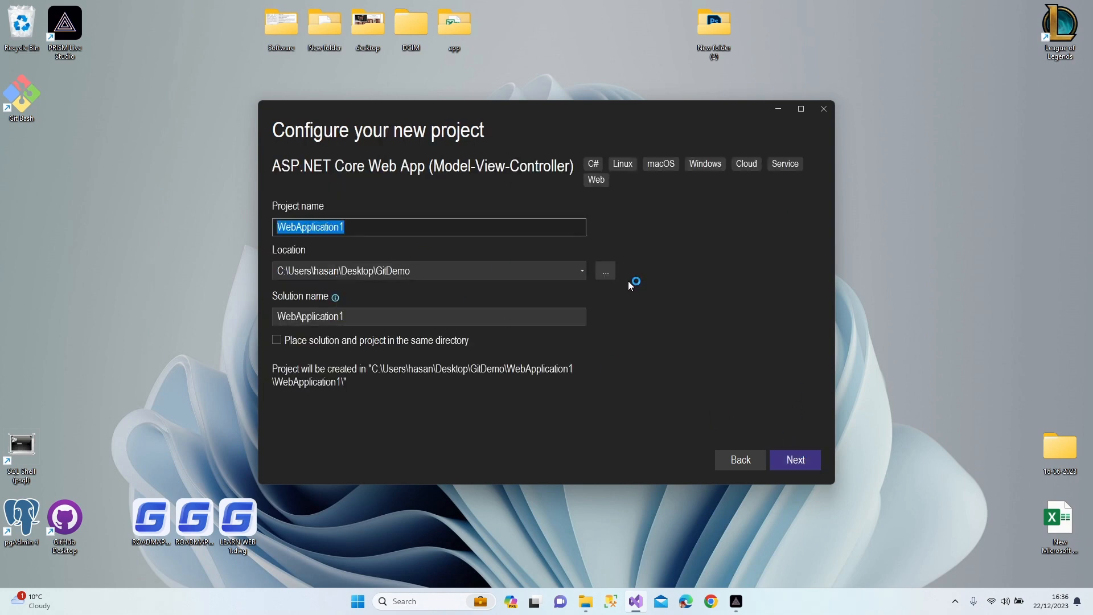
text(Git)
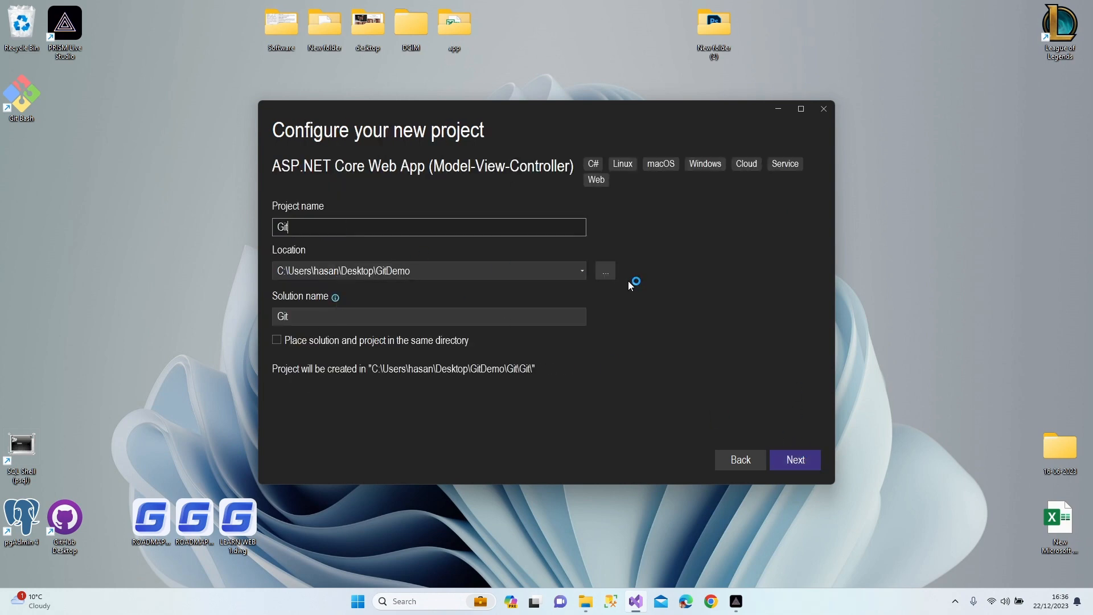
text(hub-Test)
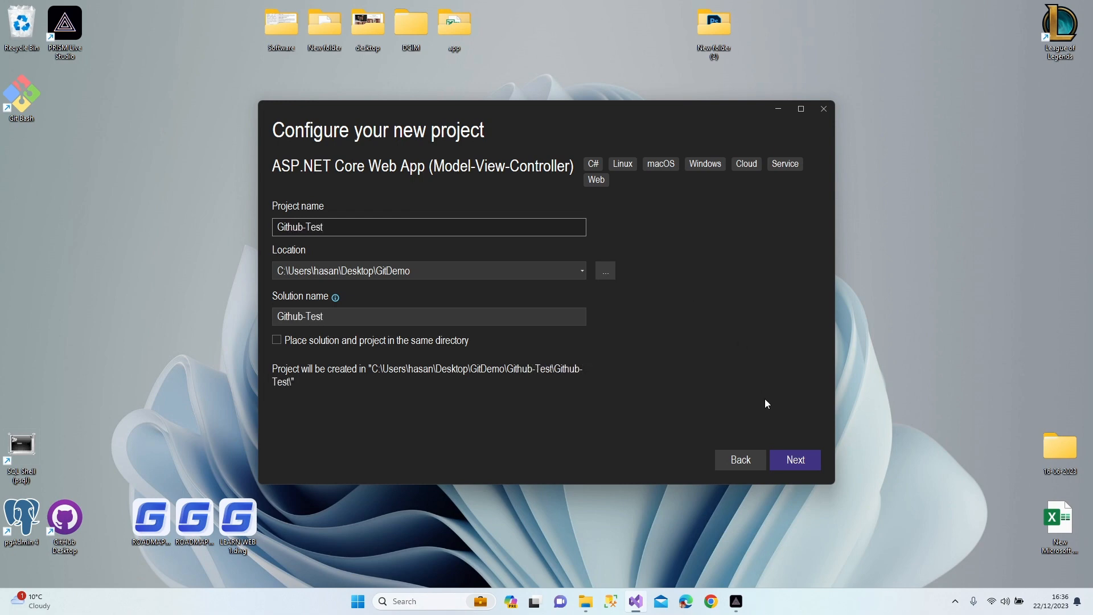
click(792, 461)
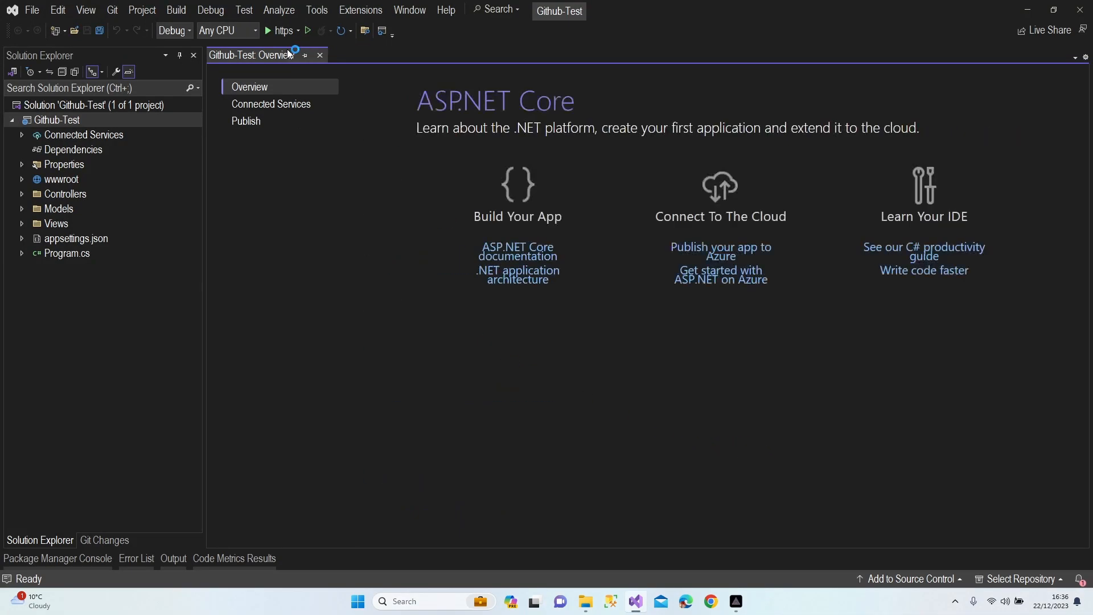
Run the Github-Test app over https, check its Welcome page in Edge, then close the browser
click(319, 57)
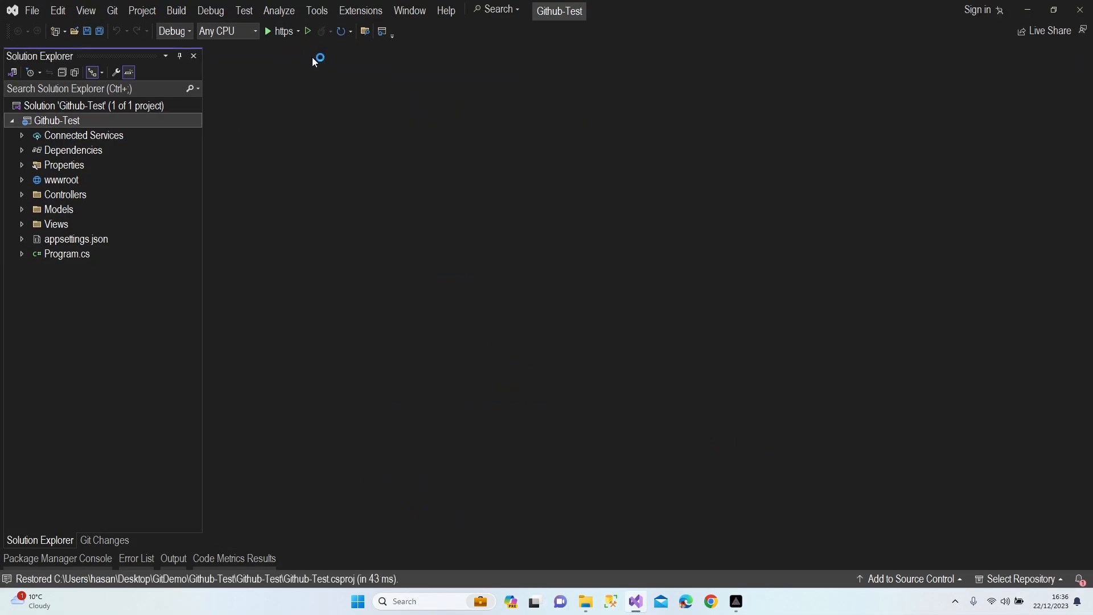
click(284, 31)
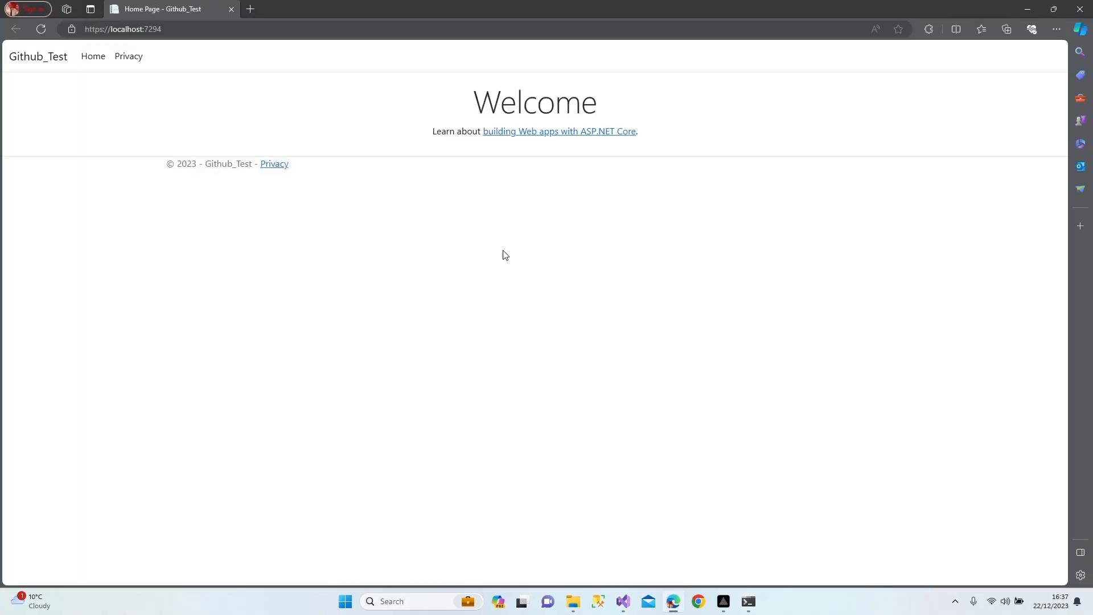
click(1080, 9)
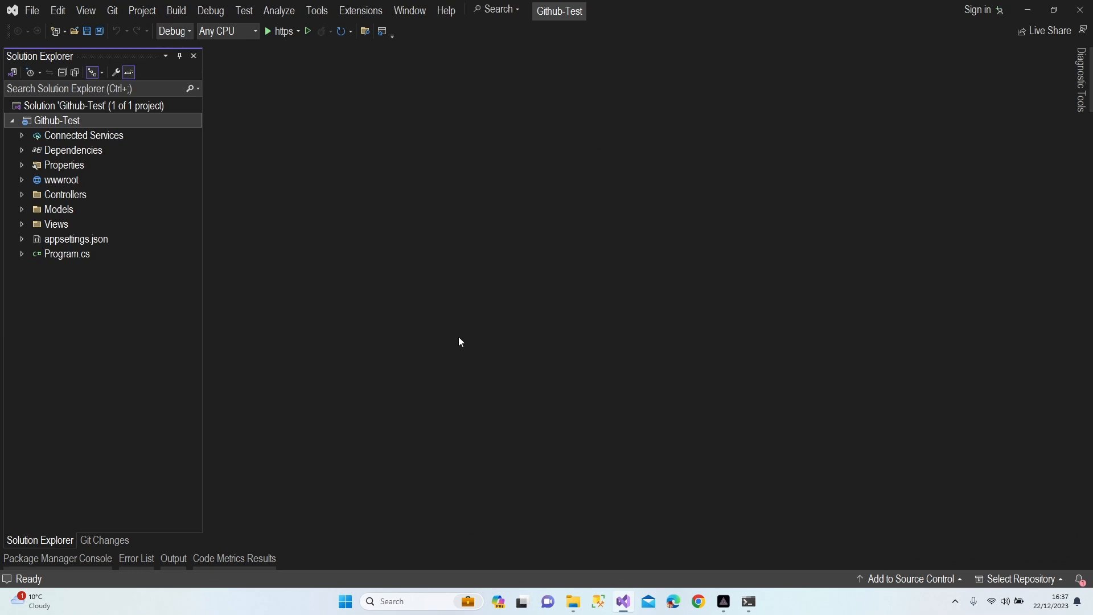
Add the solution to Git source control and enlarge the Create a Git repository dialog
click(909, 579)
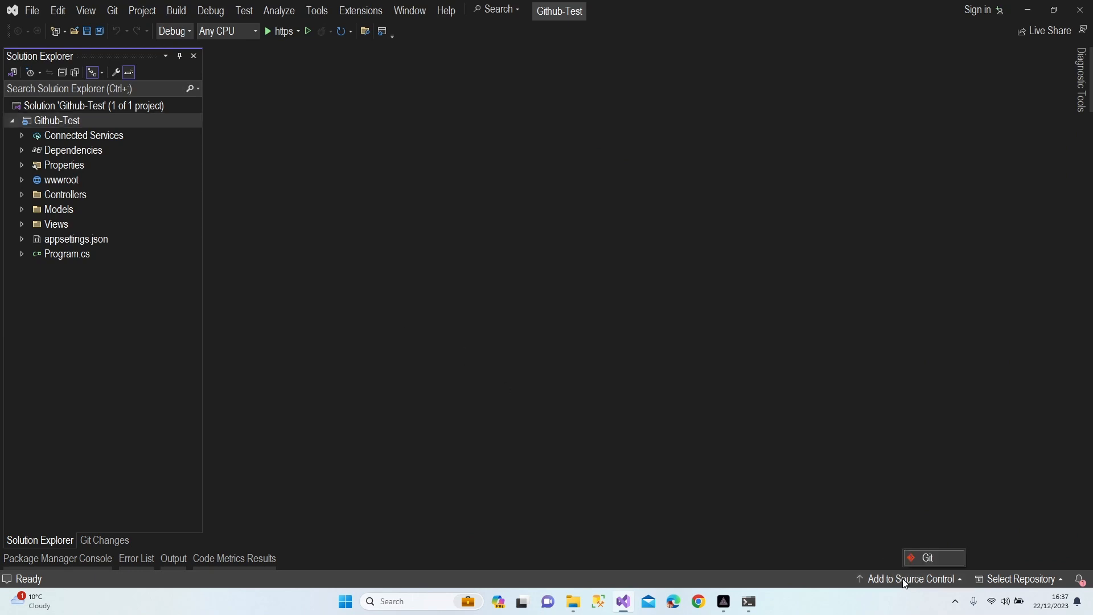
click(938, 559)
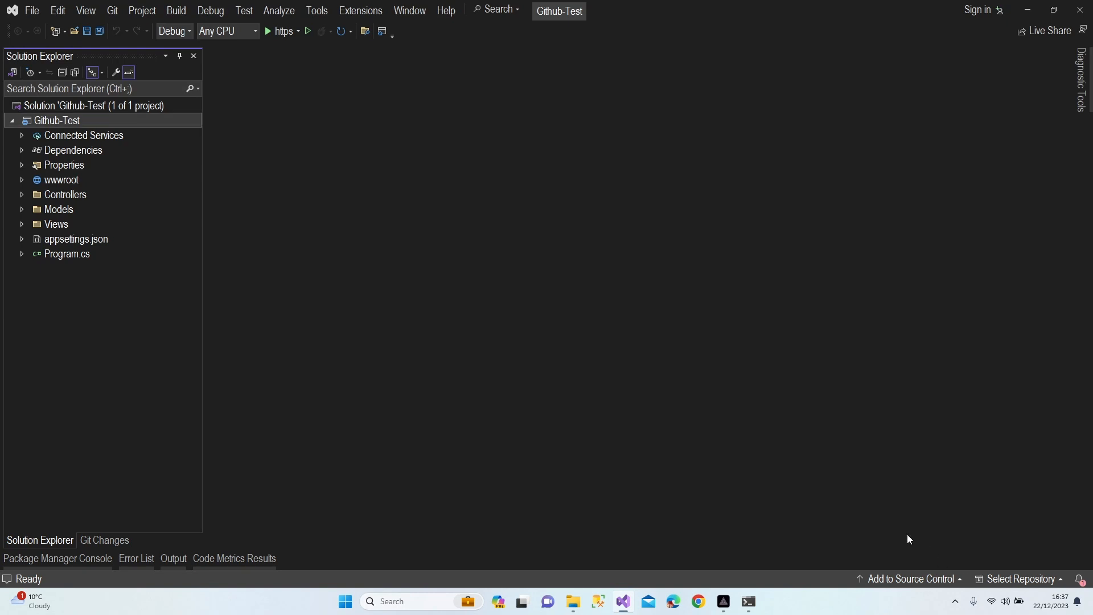
drag(760, 445, 1000, 522)
drag(715, 183, 673, 143)
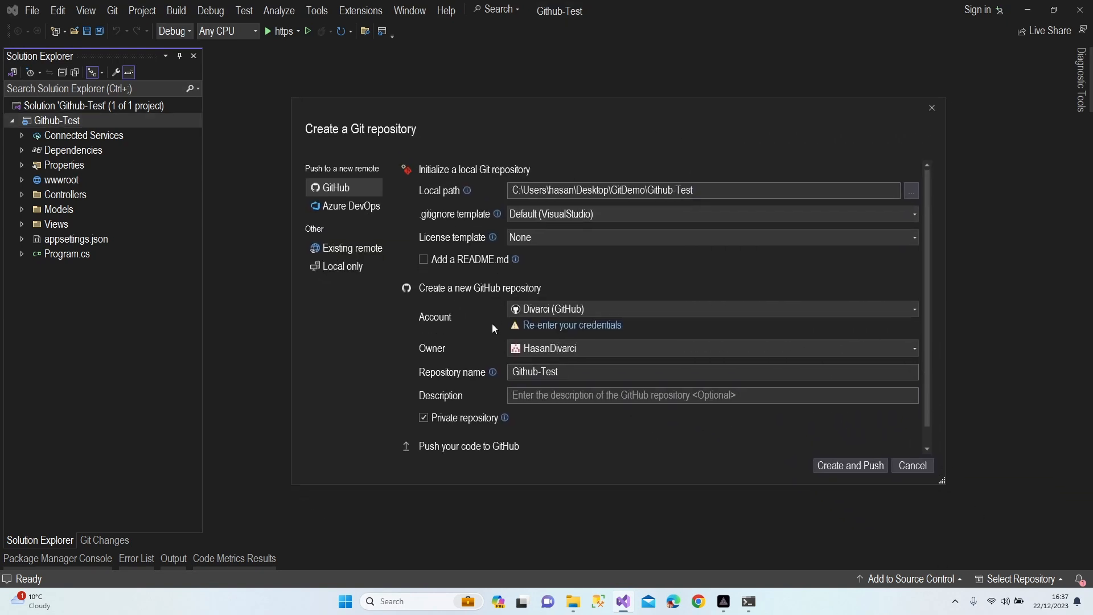
Choose publishing to GitHub and switch to the other GitHub account
click(360, 266)
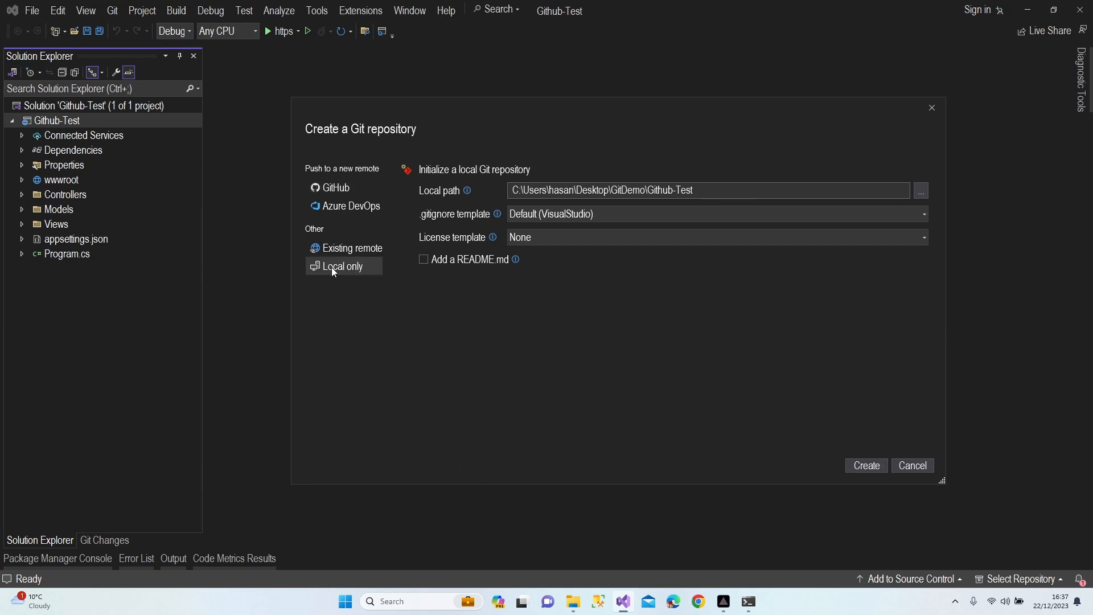
click(340, 187)
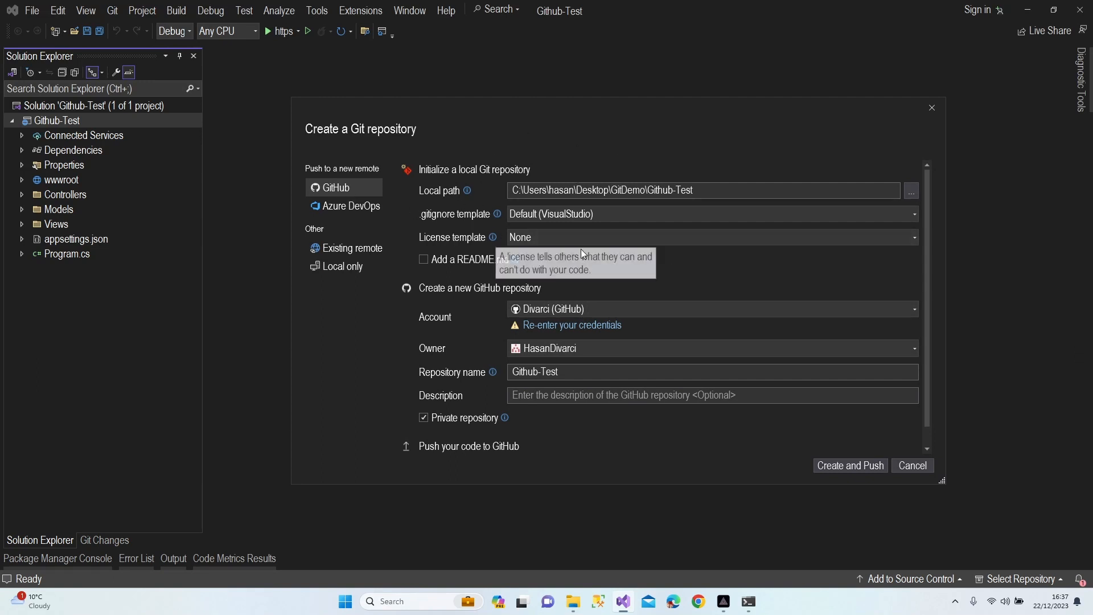
click(545, 311)
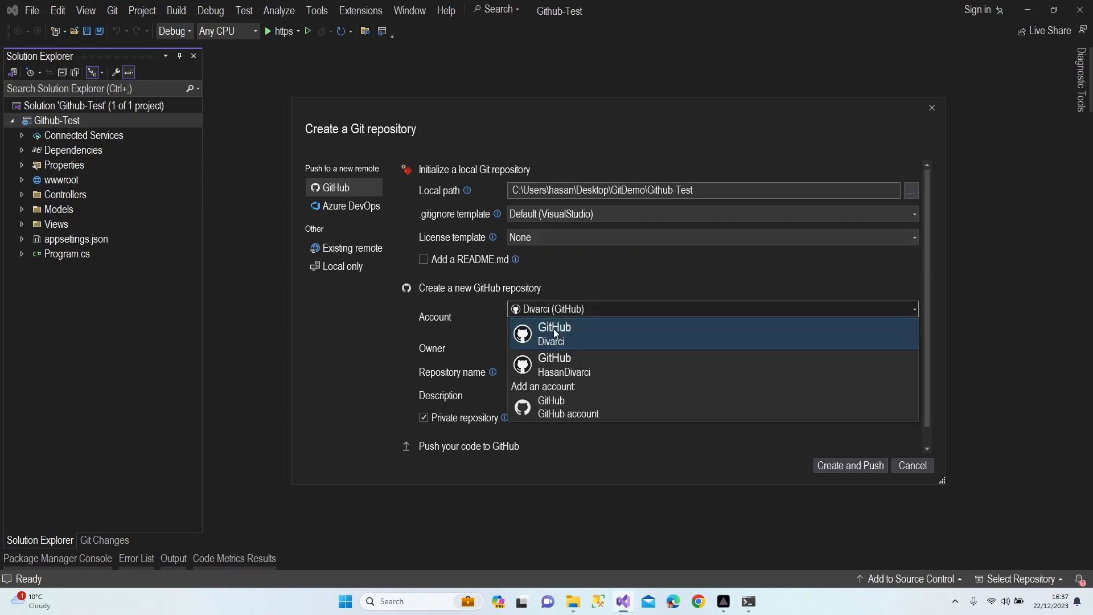
click(573, 358)
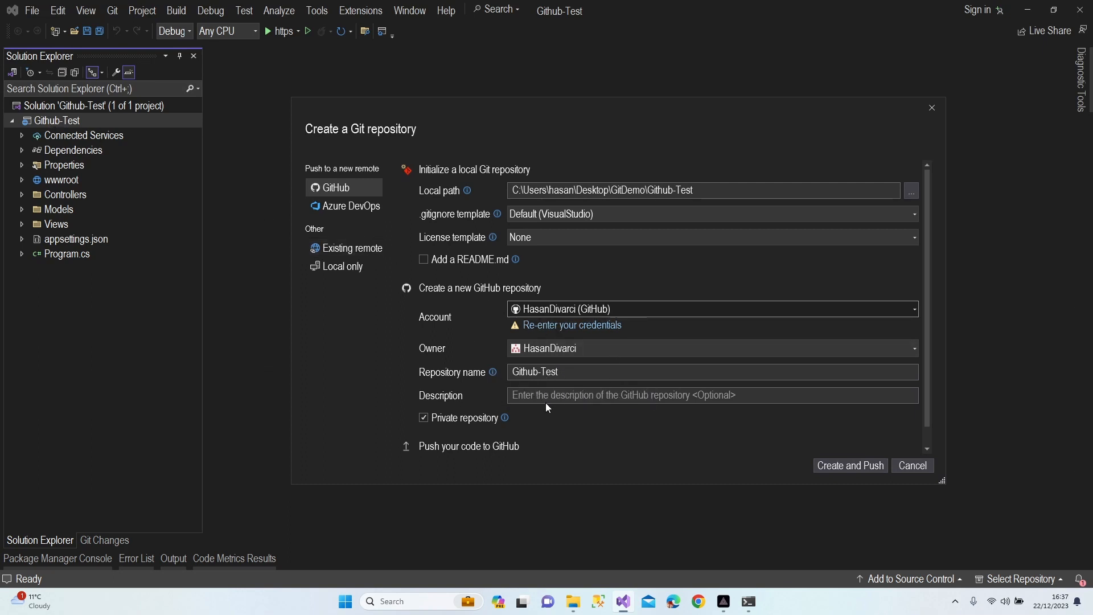
Describe the repository as 'Study Purpose Project', toggle Private, and create and push it
click(530, 393)
text(S)
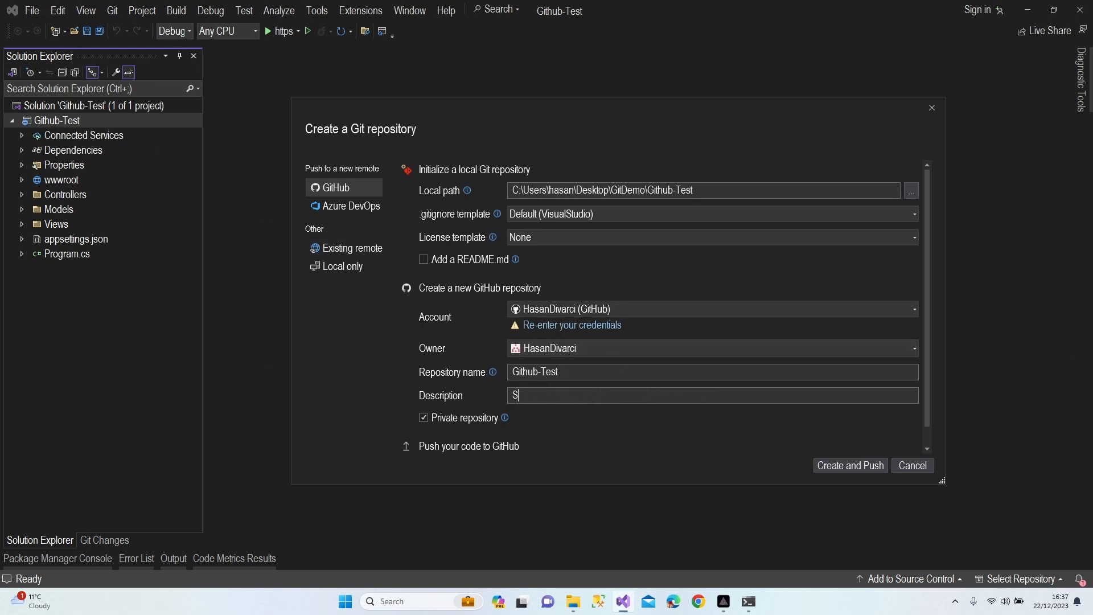
text(tudy Purpose Project)
click(424, 417)
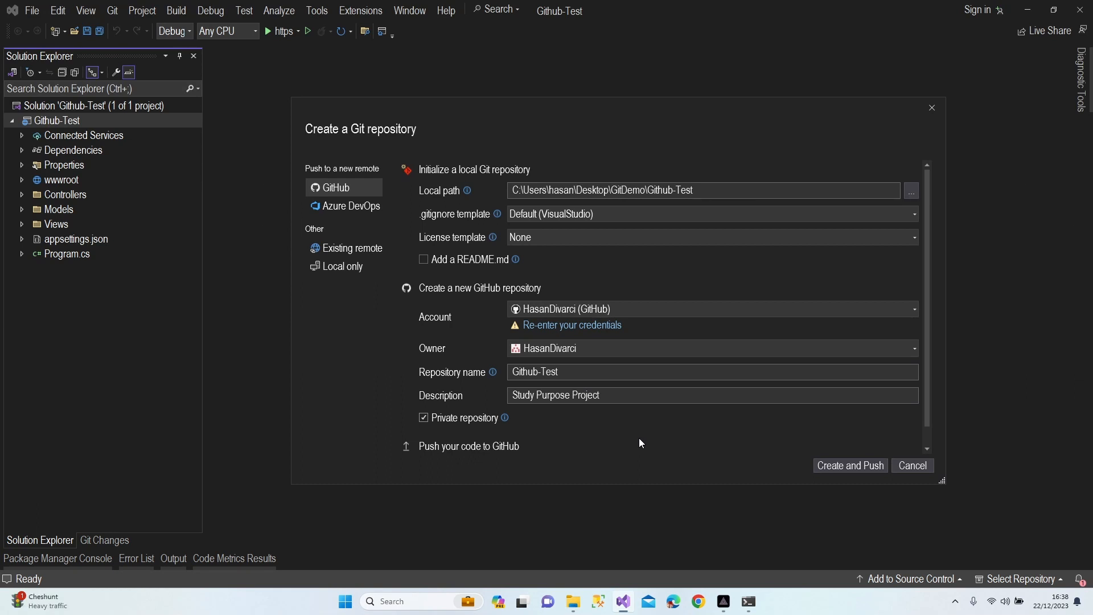
click(853, 464)
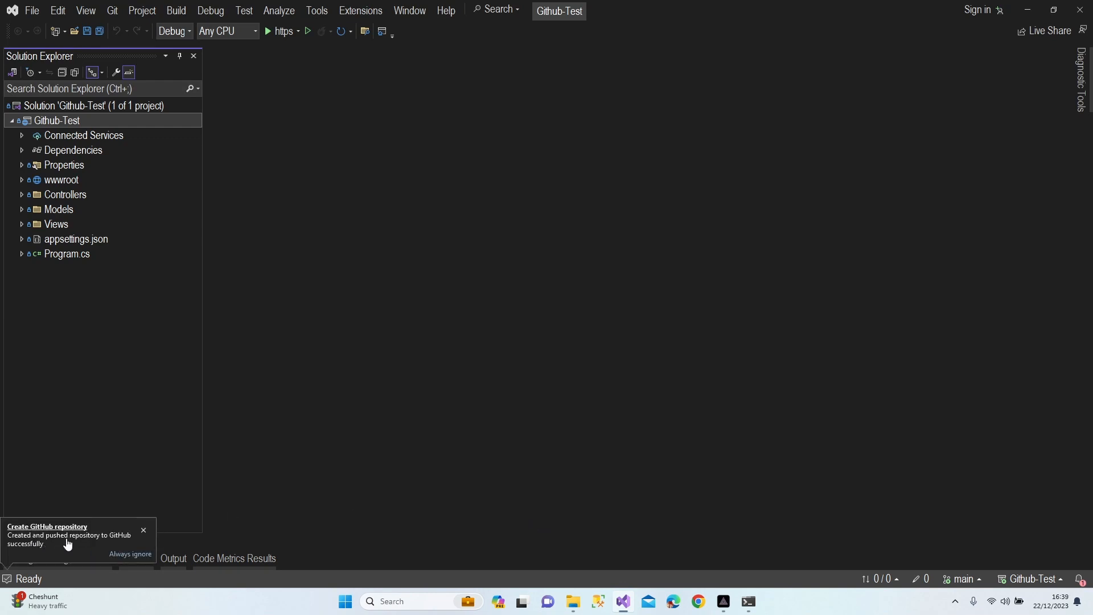
Dismiss the notice and check that main appears locally and as origin/main under Remotes
click(144, 531)
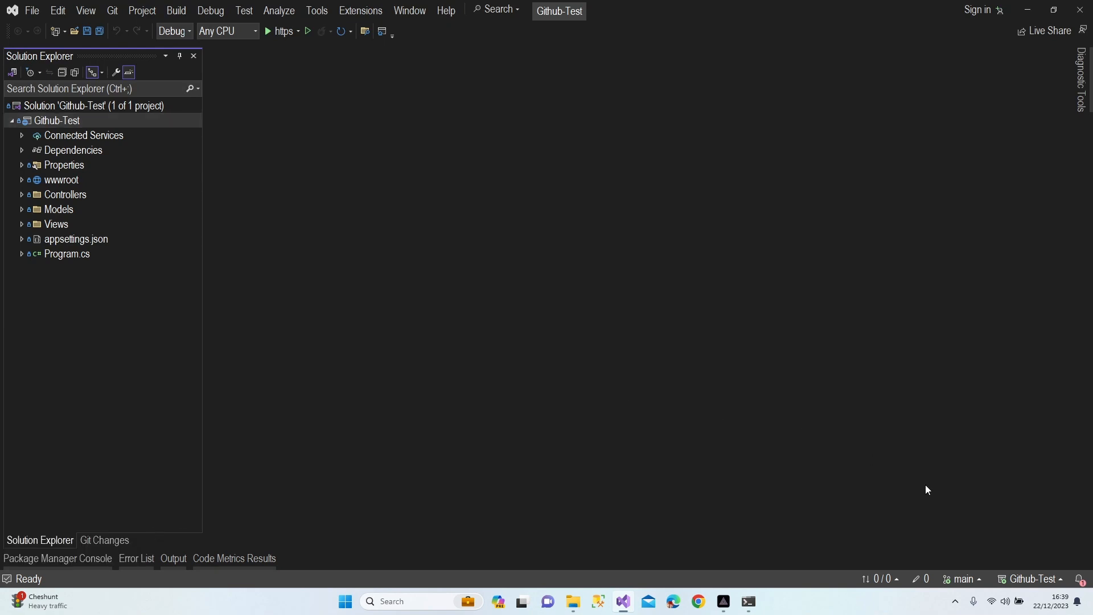
click(964, 584)
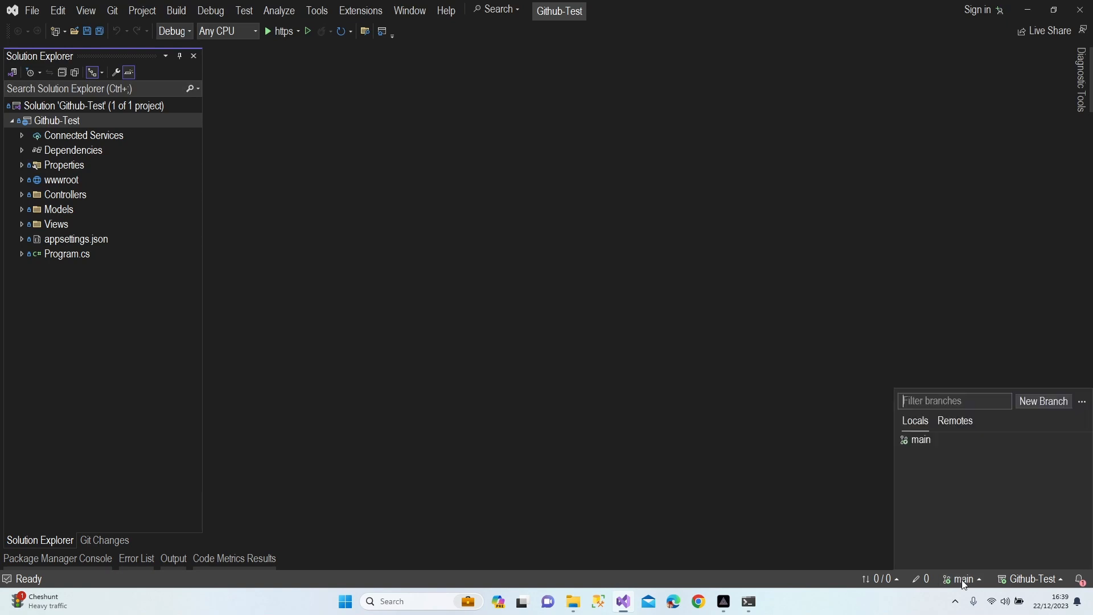
click(954, 422)
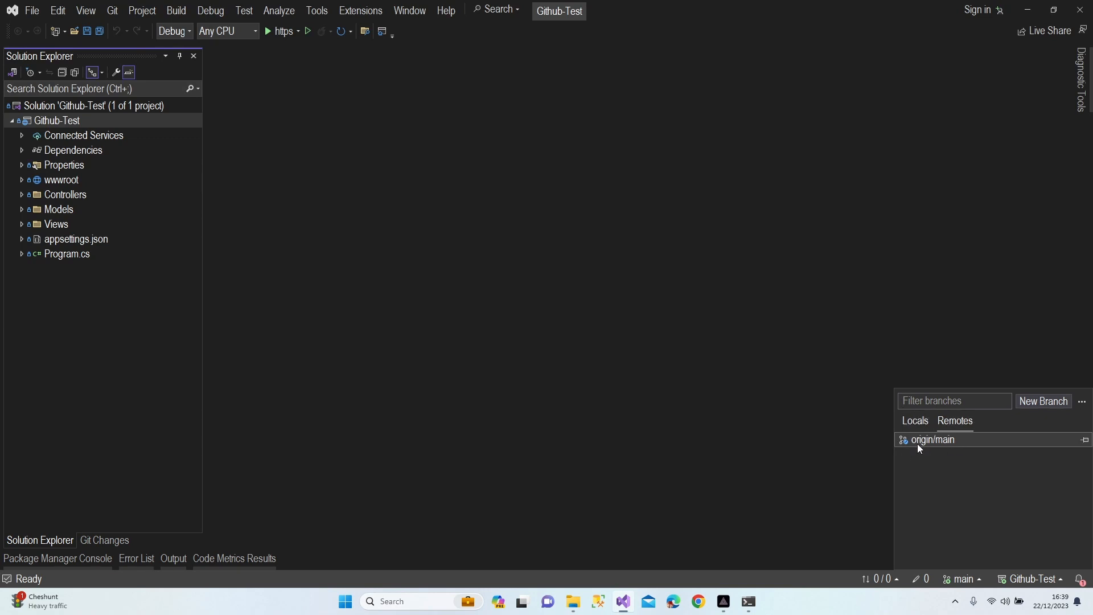
click(860, 395)
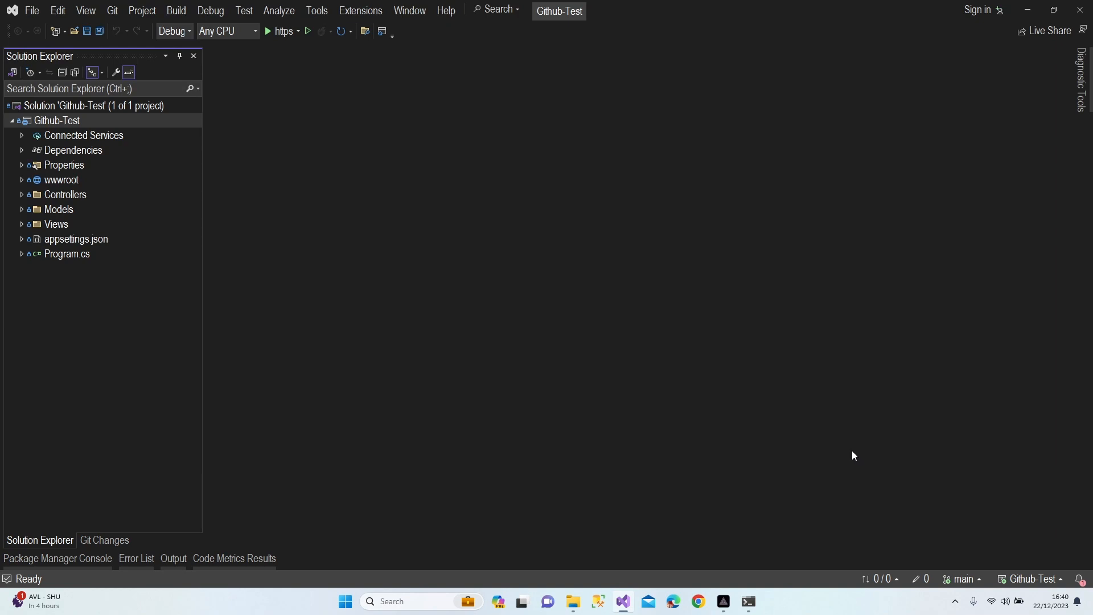
Create a branch named dev from main and check it out
click(962, 579)
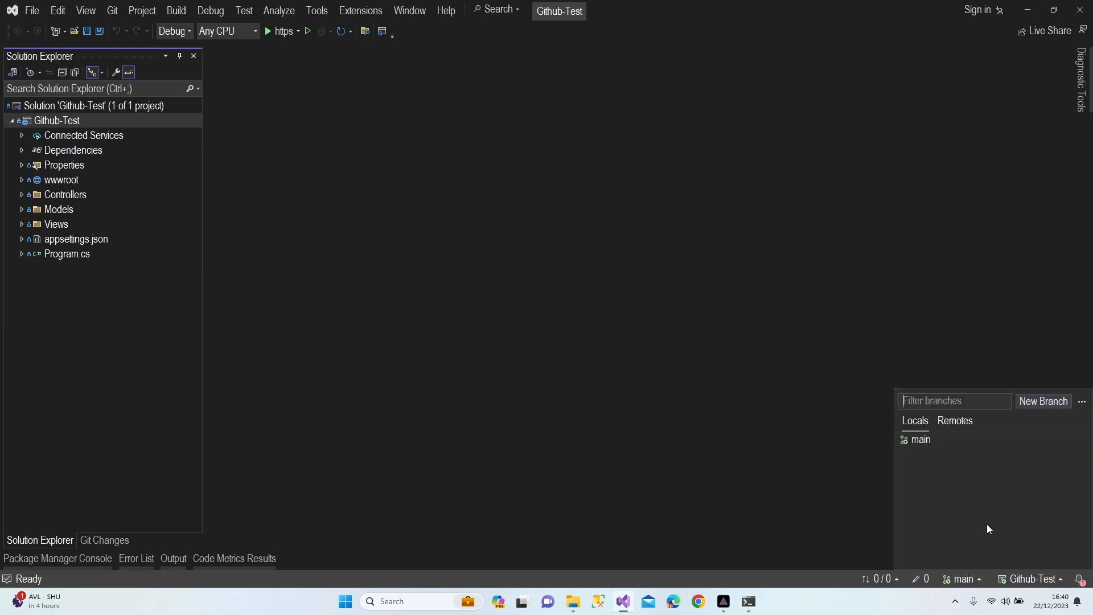
click(1050, 402)
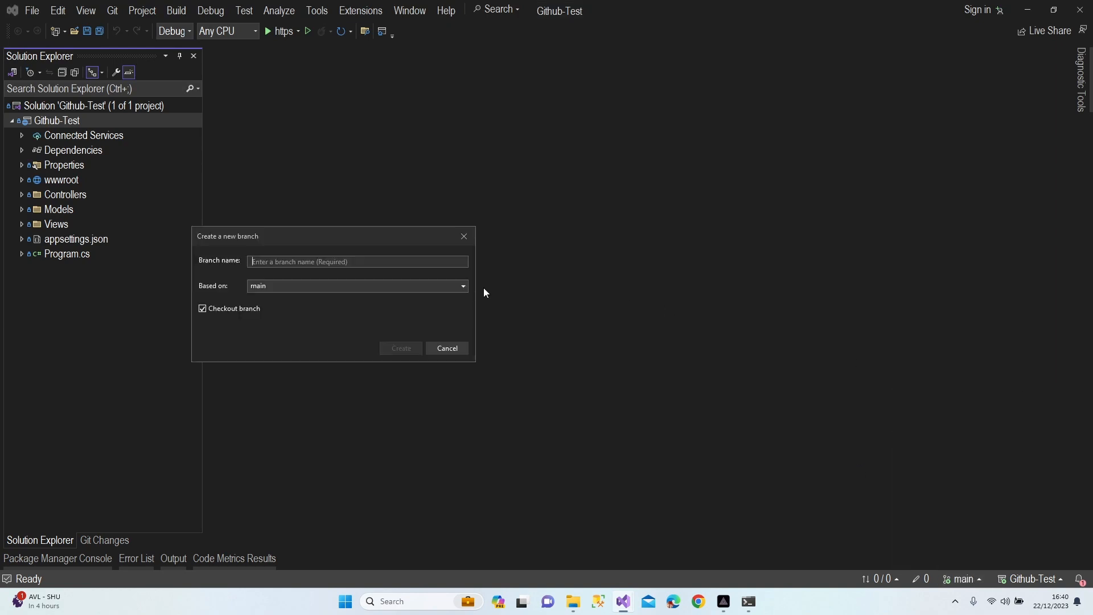
text(dev)
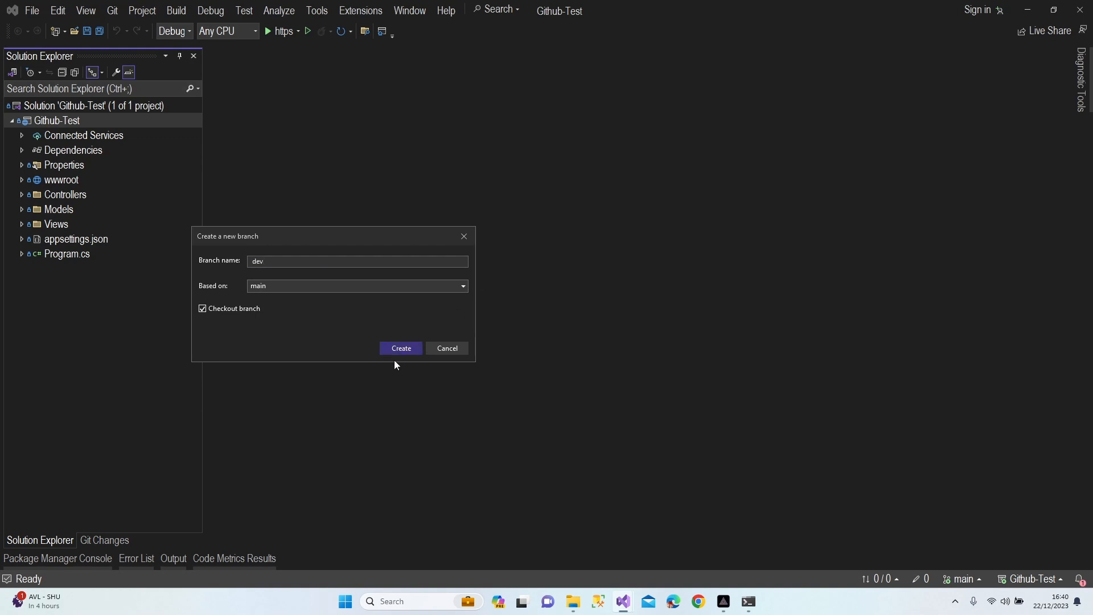
click(408, 346)
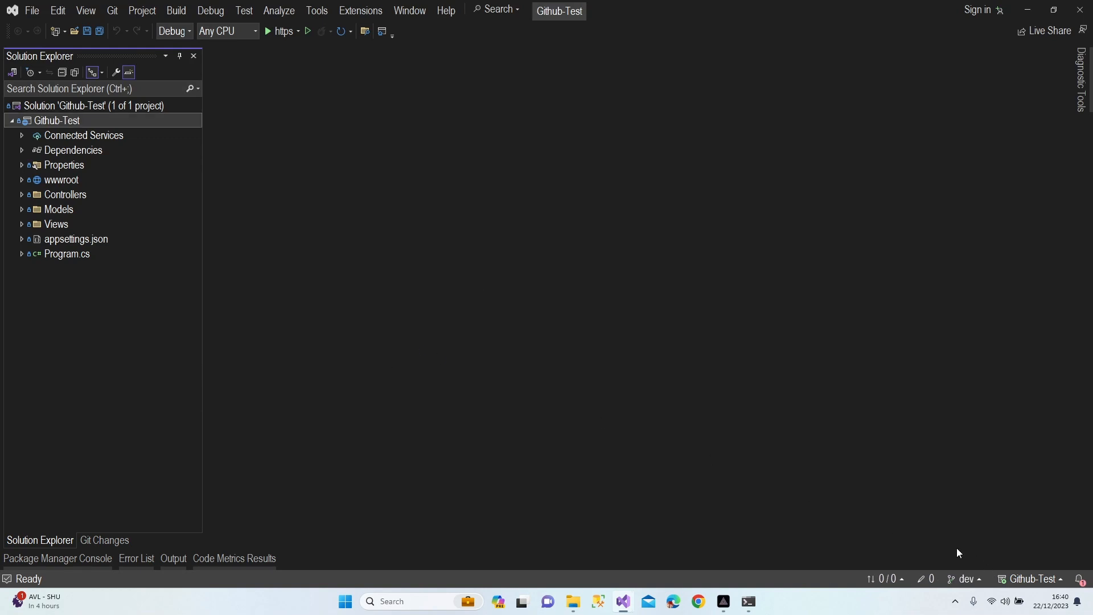
Add a new class file Features1.cs to the Github-Test project
right_click(48, 120)
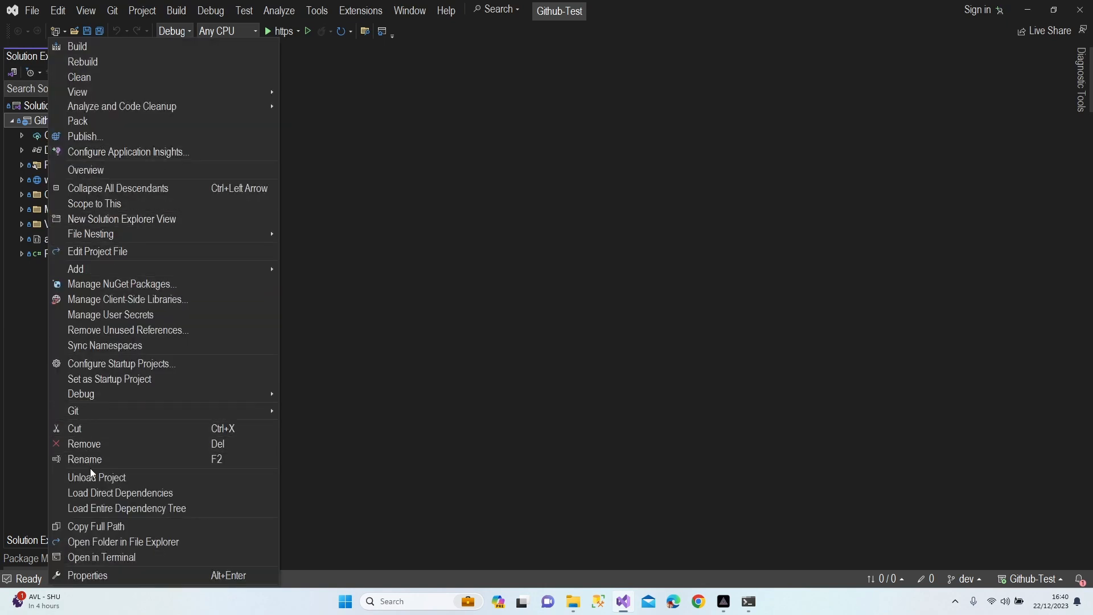
mouse_move(98, 270)
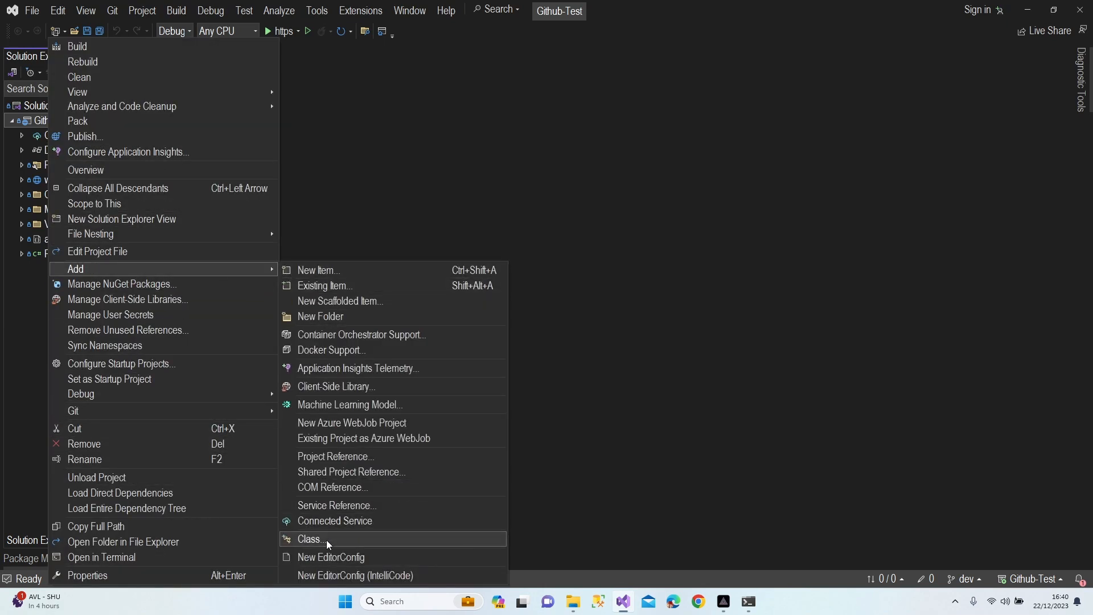
click(309, 539)
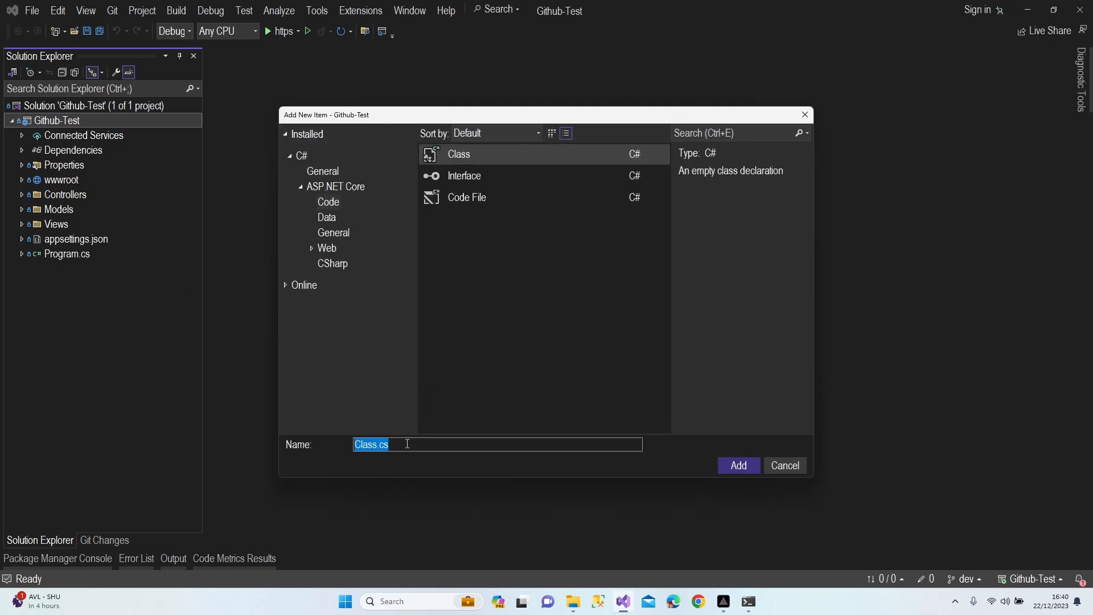
text(Features1)
key(Return)
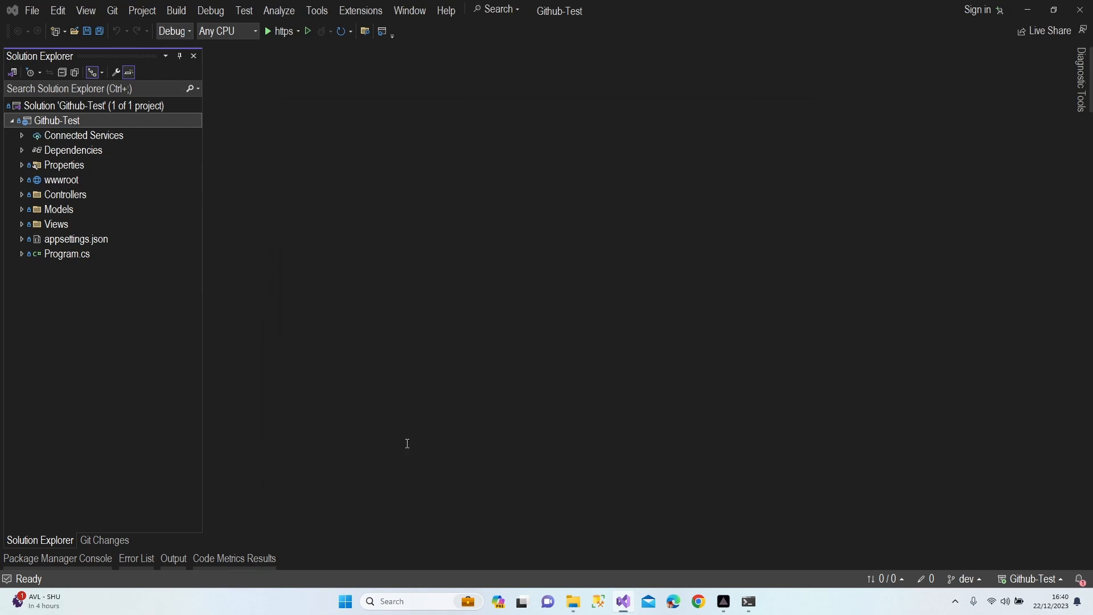
Add a second class file Features2.cs to the project
right_click(57, 120)
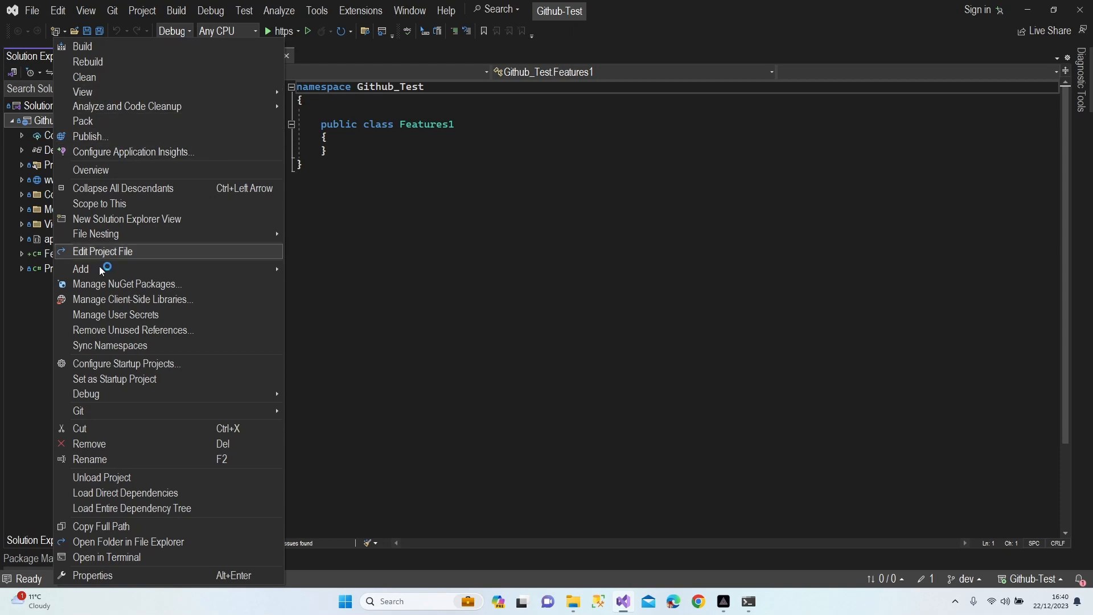
mouse_move(98, 273)
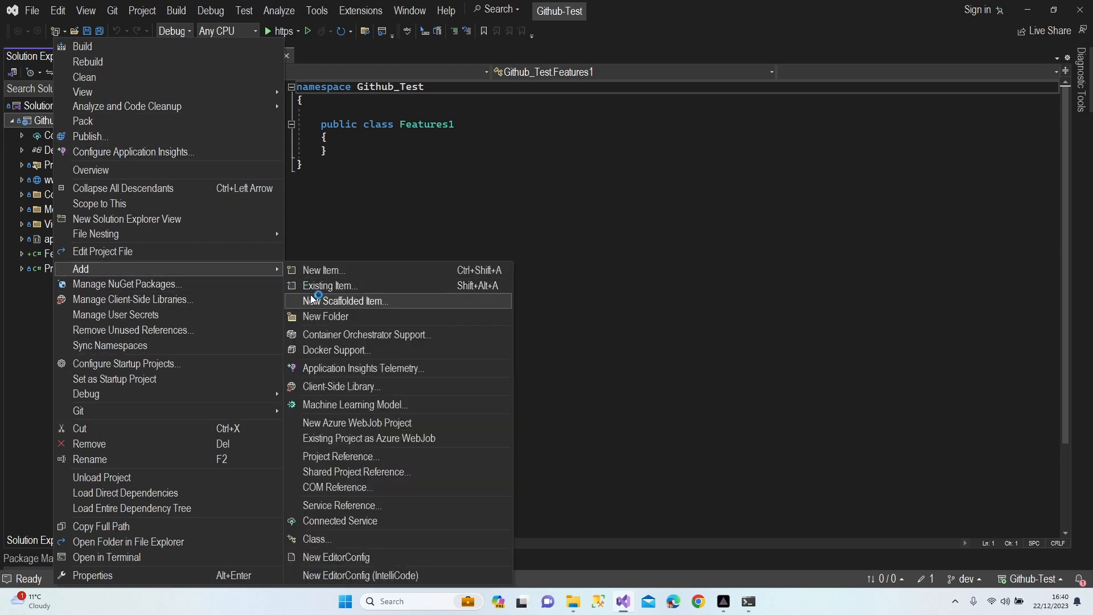
click(316, 539)
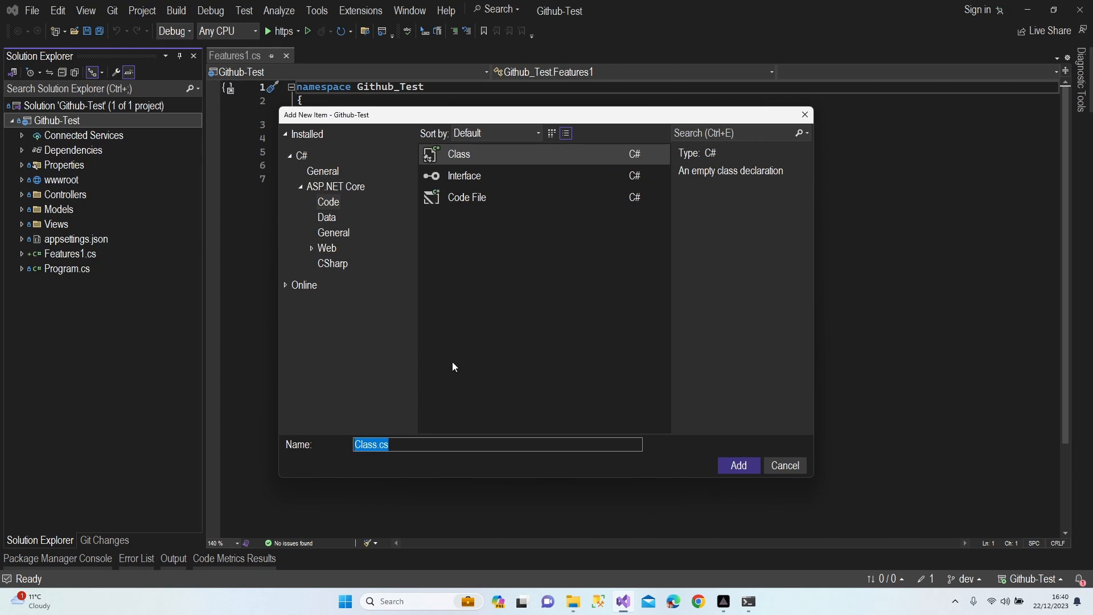
text(Features2)
key(Return)
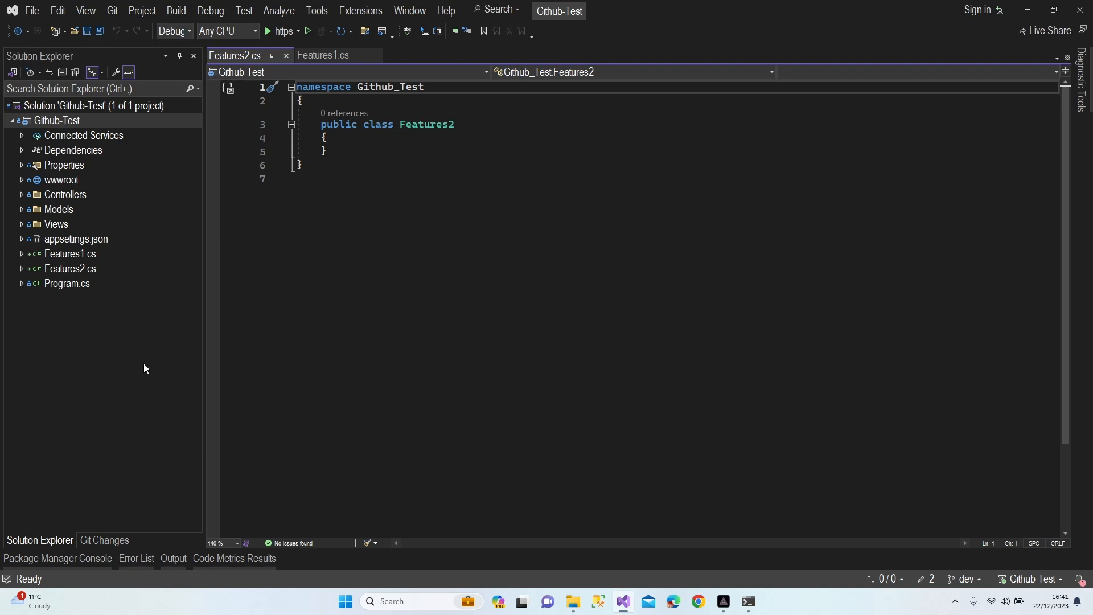
Commit all pending changes on dev with the message 'Features are added'
click(924, 579)
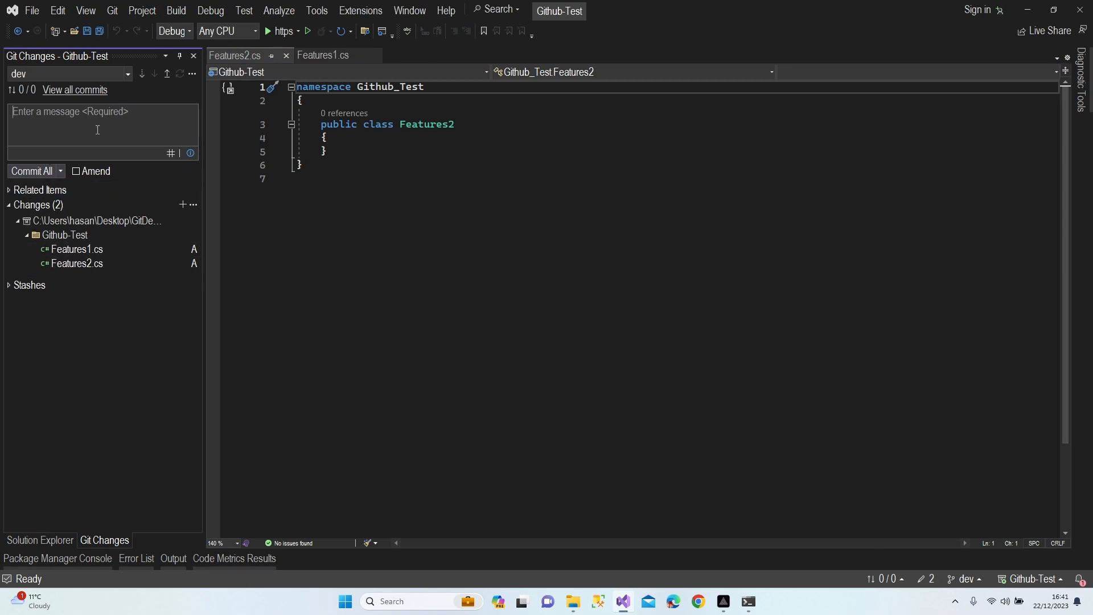
text(Fe)
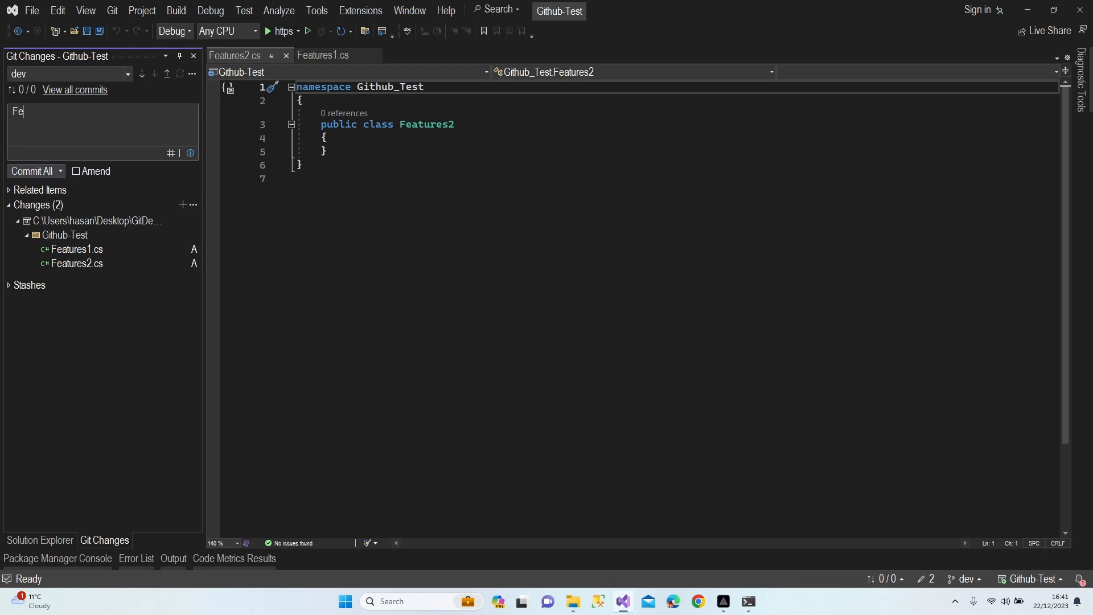
text(atures are added)
click(35, 170)
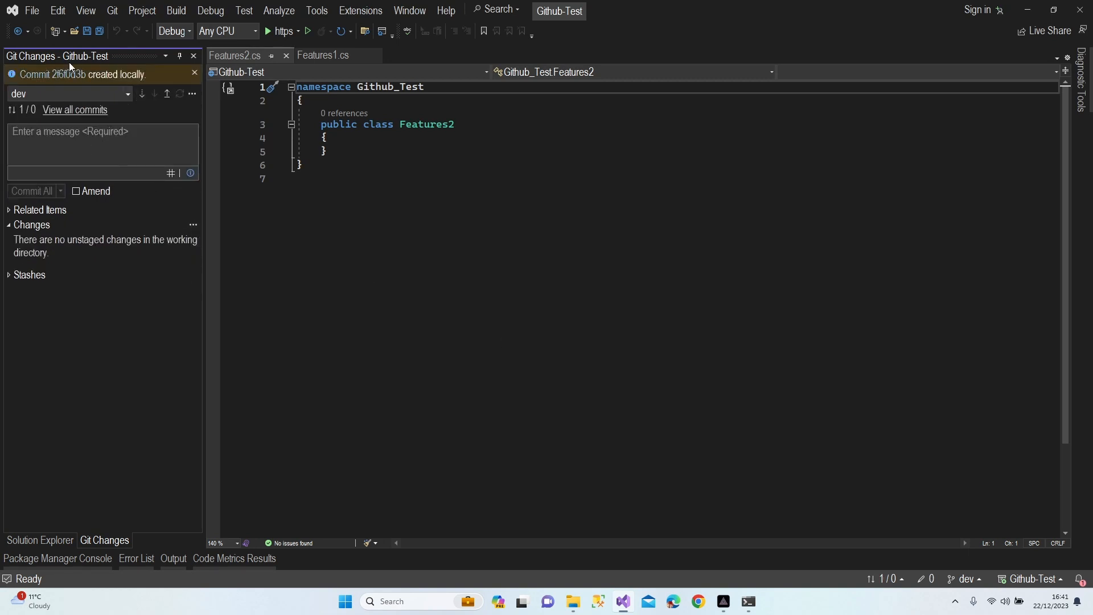
click(111, 16)
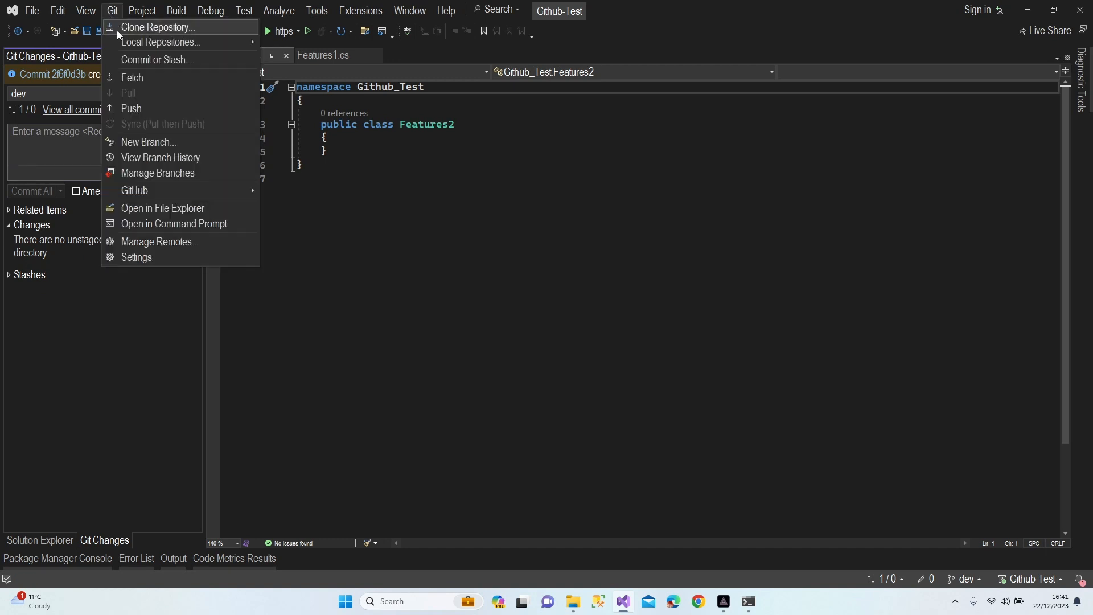
Open Manage Branches and check out the main branch
click(169, 174)
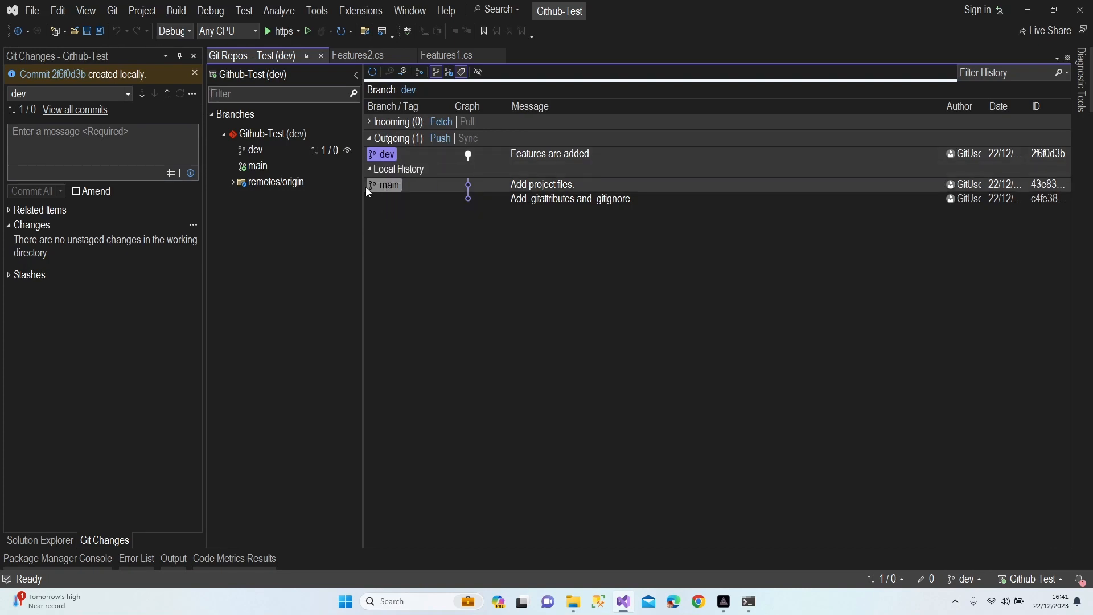
click(963, 579)
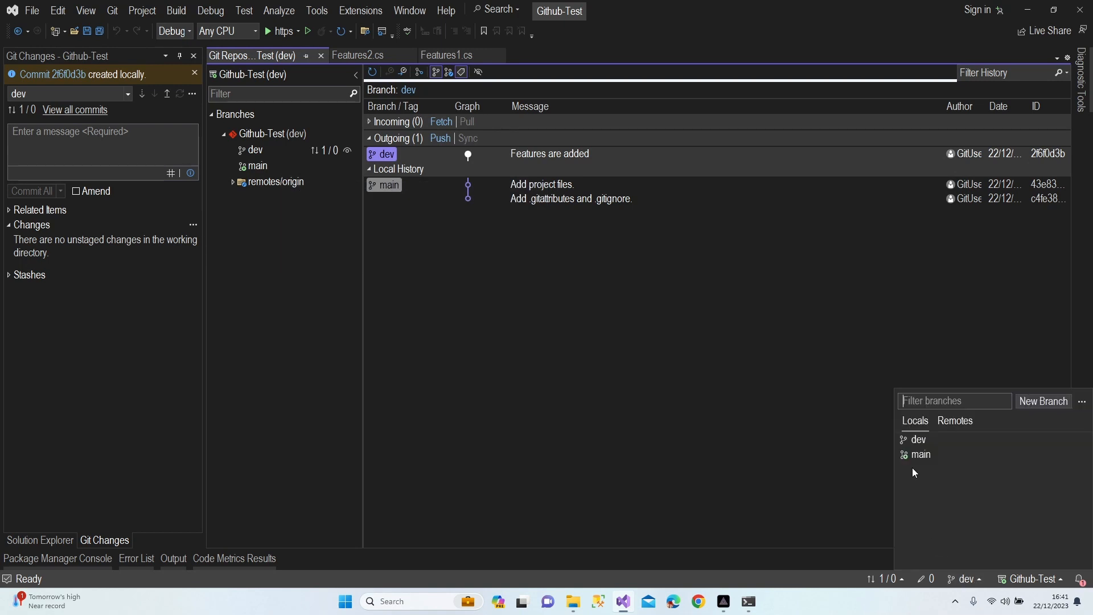
click(914, 456)
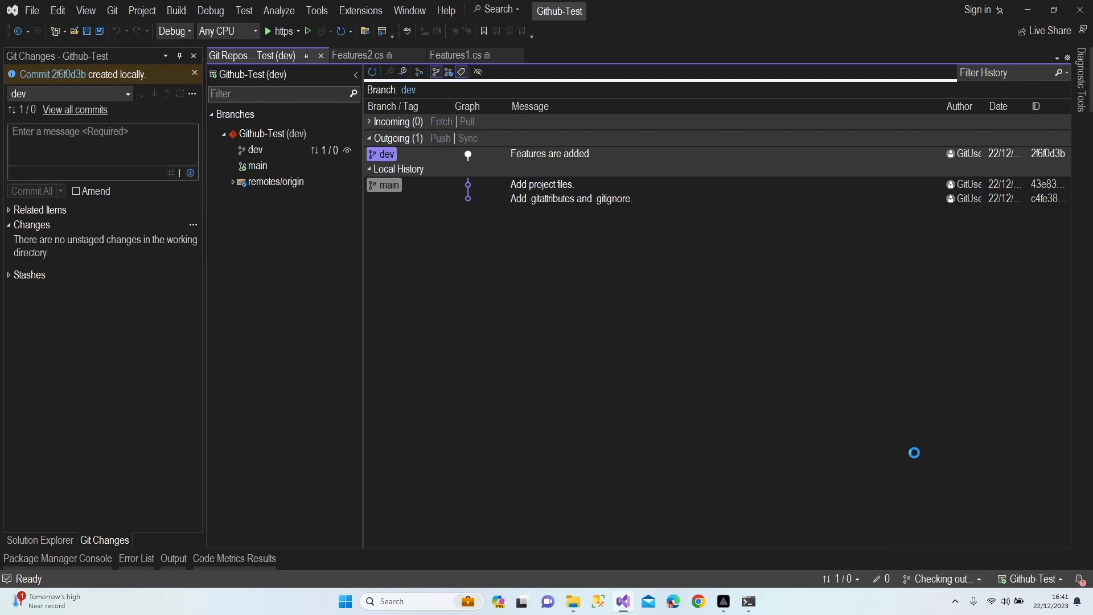
ctrl+click(266, 166)
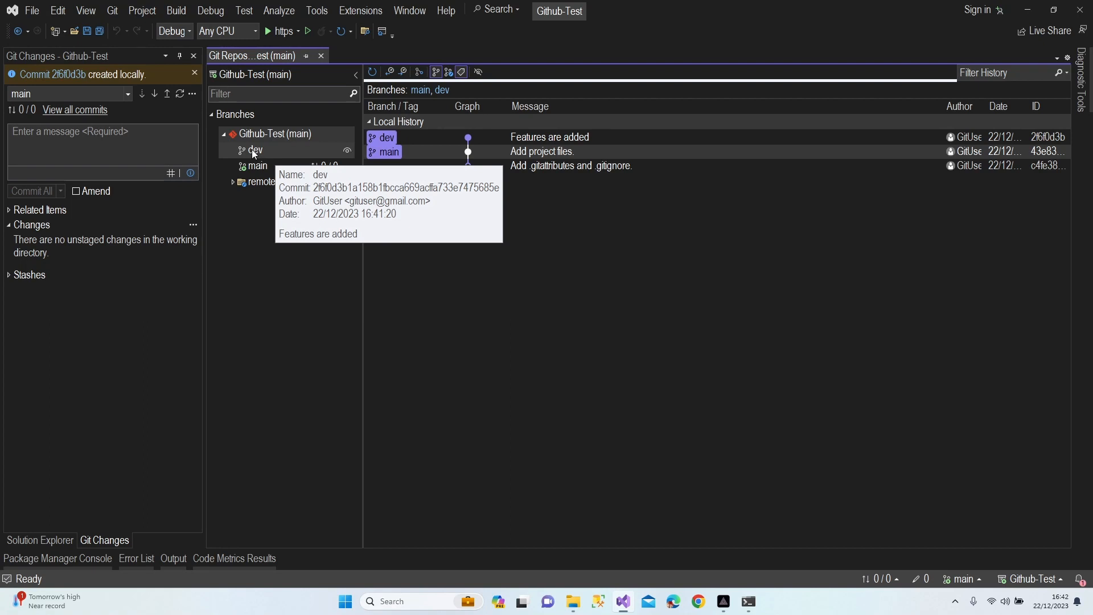
Merge 'dev' into 'main' from the dev branch's context menu
right_click(251, 149)
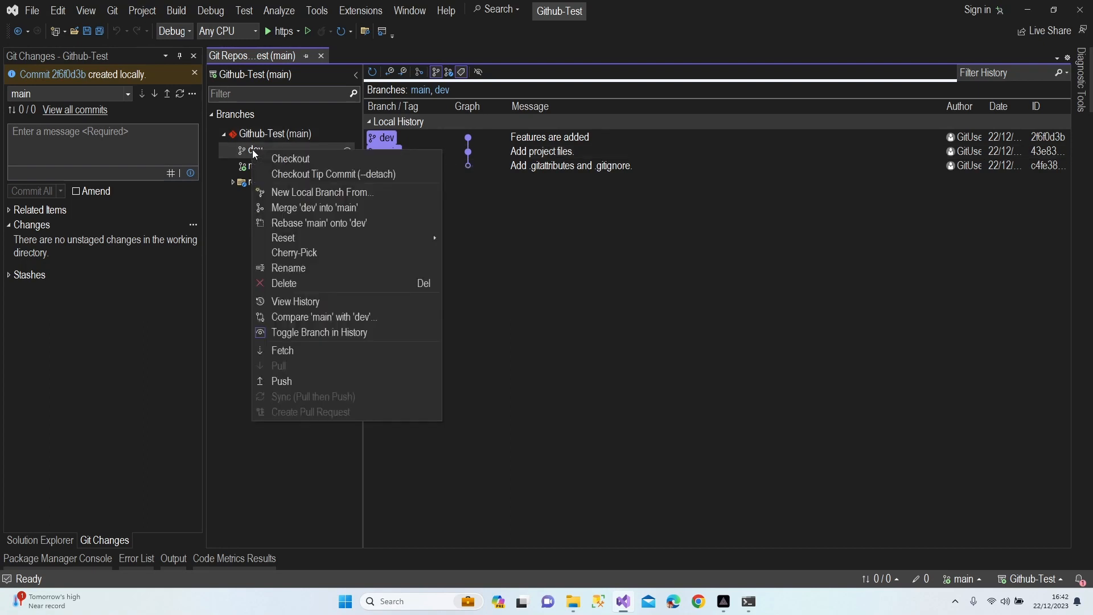
click(304, 212)
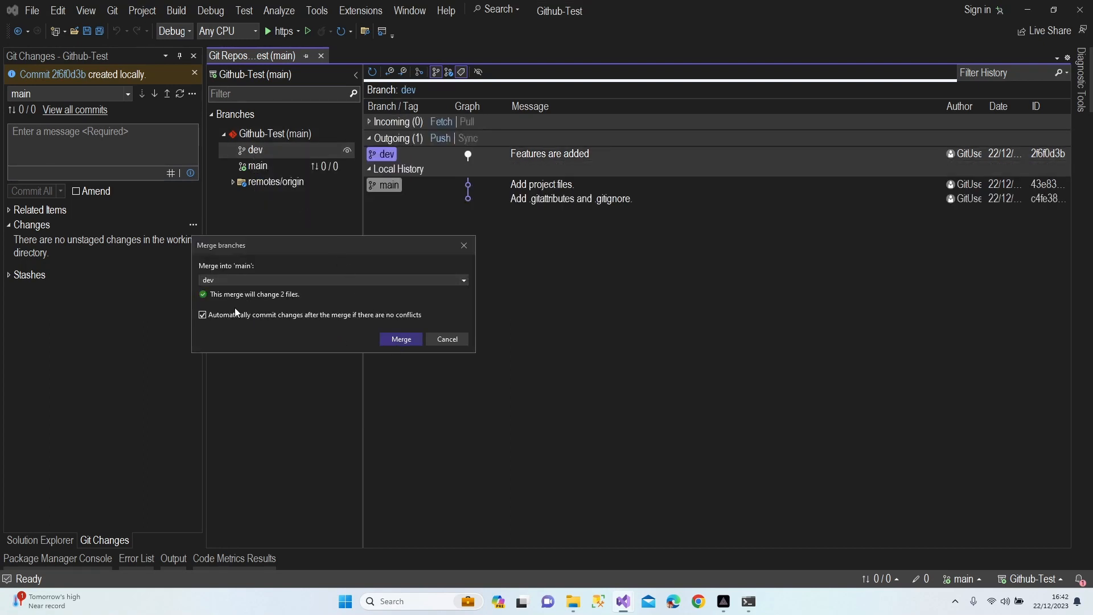
click(401, 339)
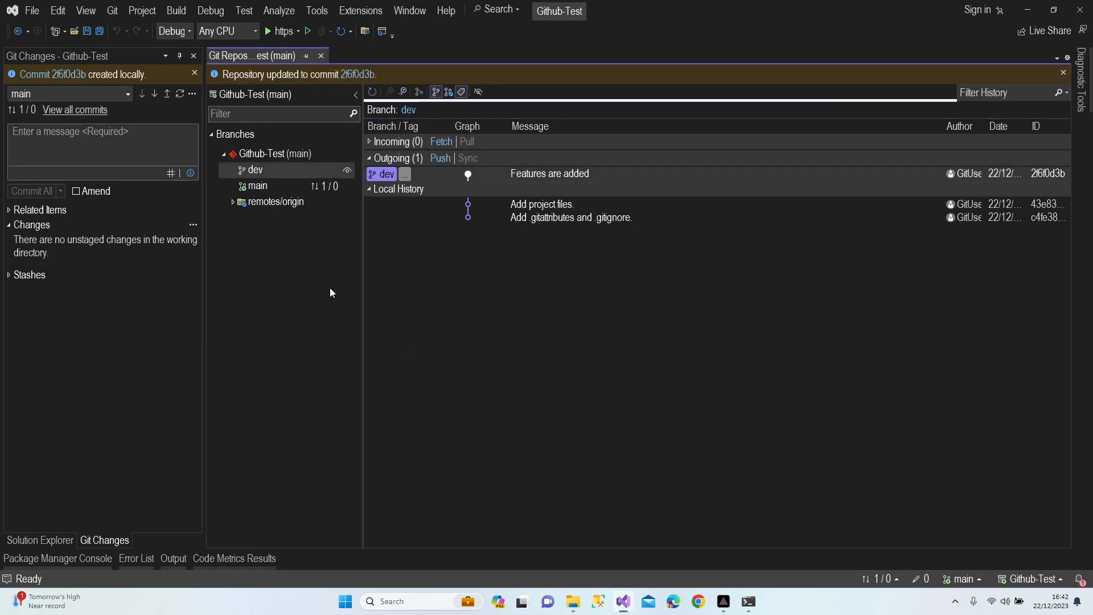
mouse_move(264, 189)
click(872, 577)
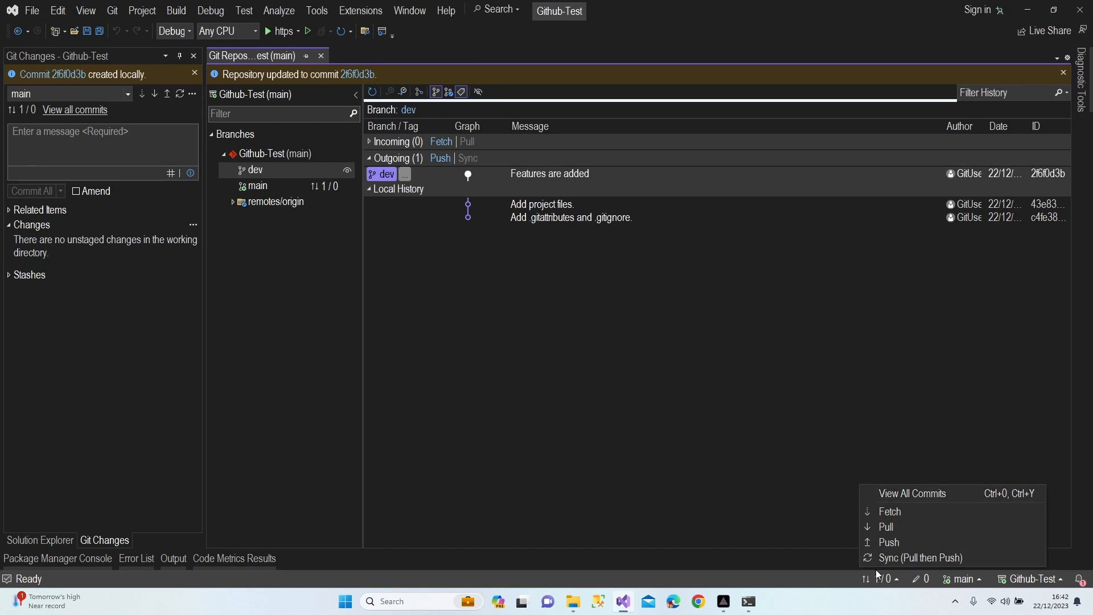
Push the merged main branch to origin/main and dismiss the success banner
click(818, 482)
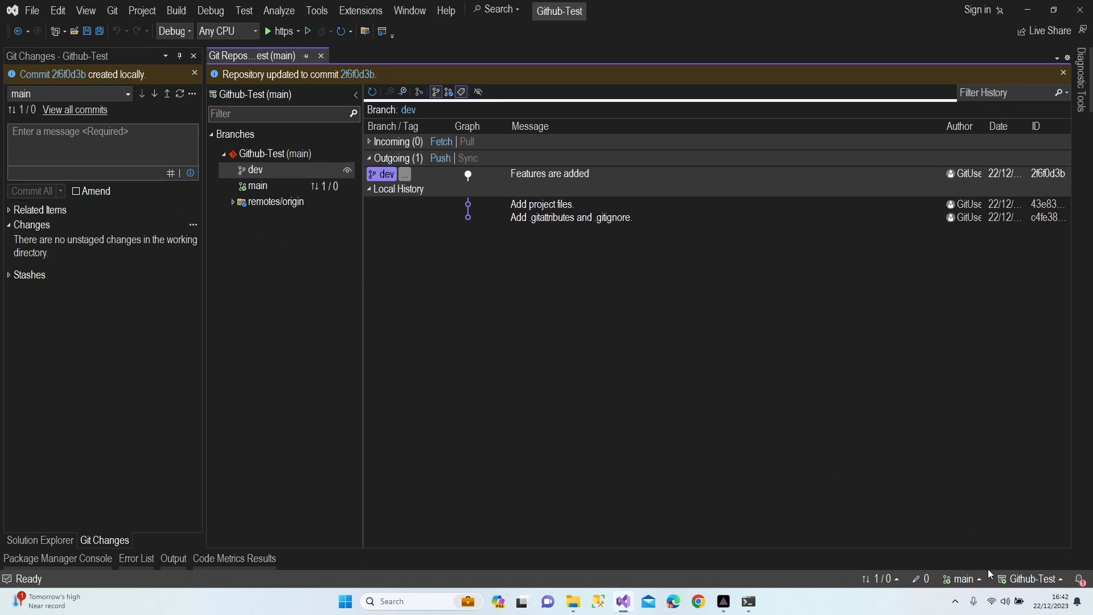
click(167, 95)
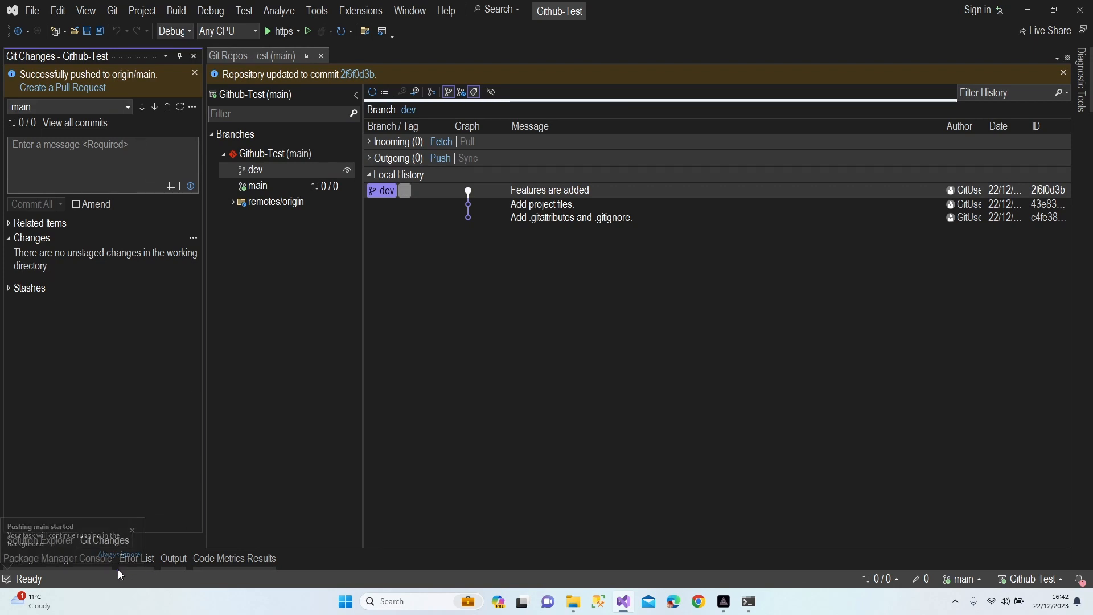
click(195, 73)
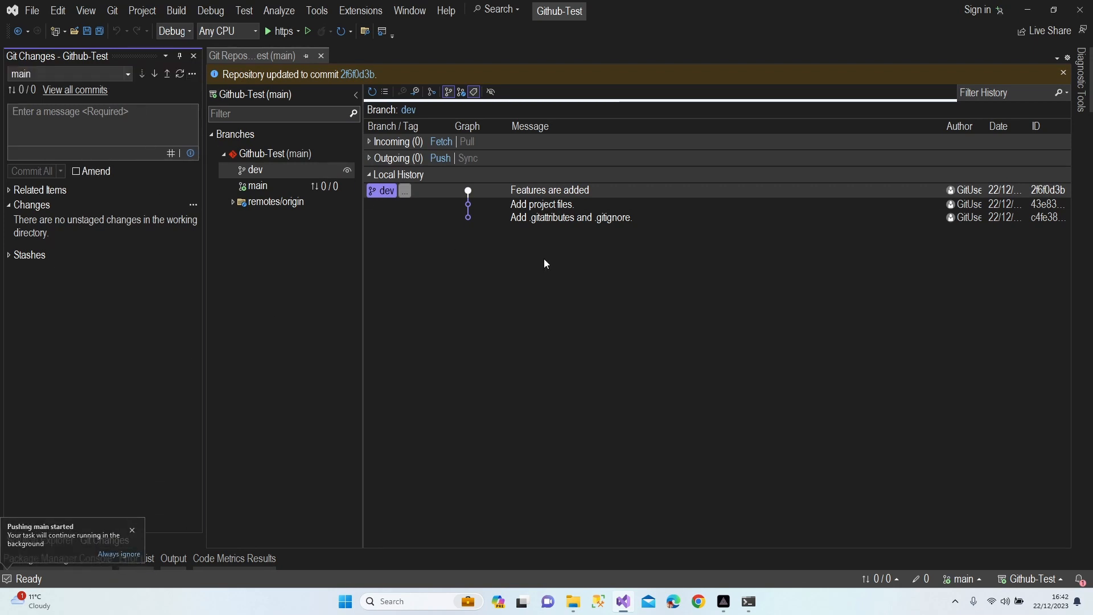
mouse_move(582, 194)
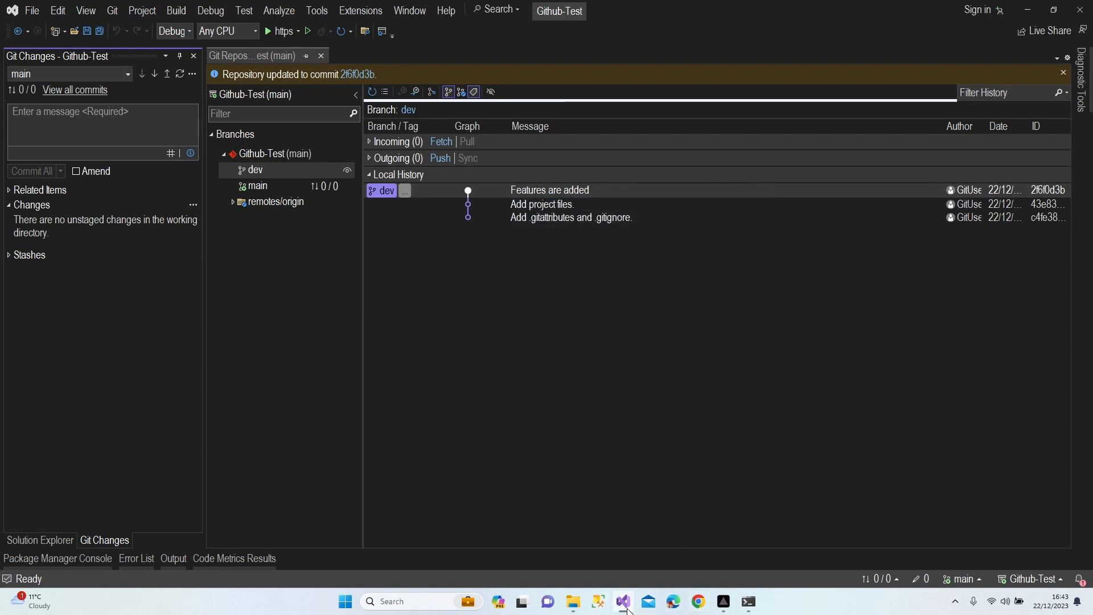
In Edge, open the Github-Test repo on GitHub and check its folder for Features1.cs and Features2.cs
click(674, 601)
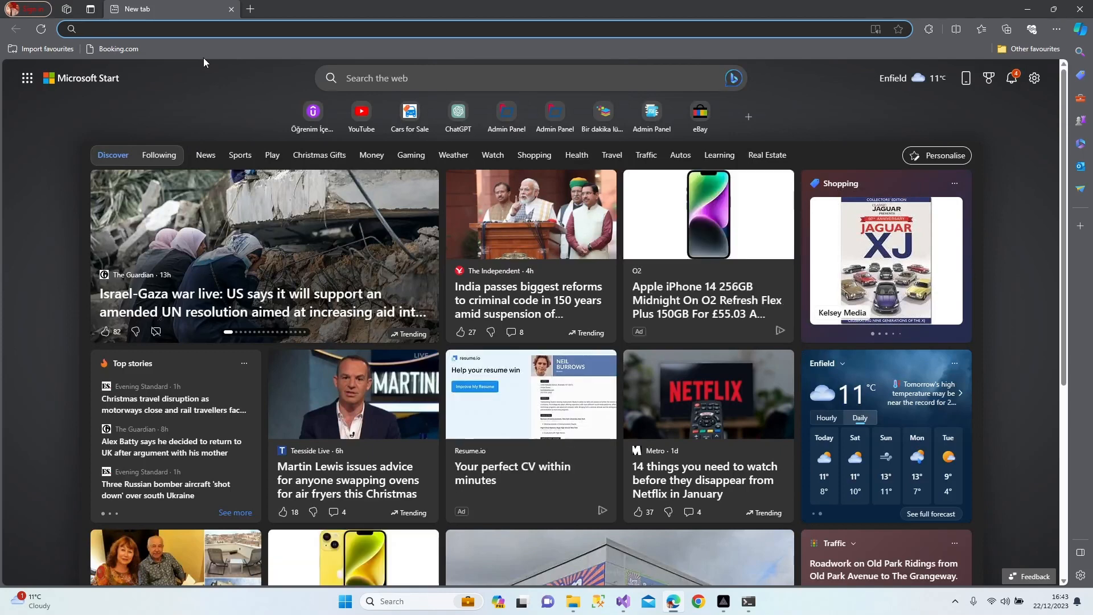
text(github.com)
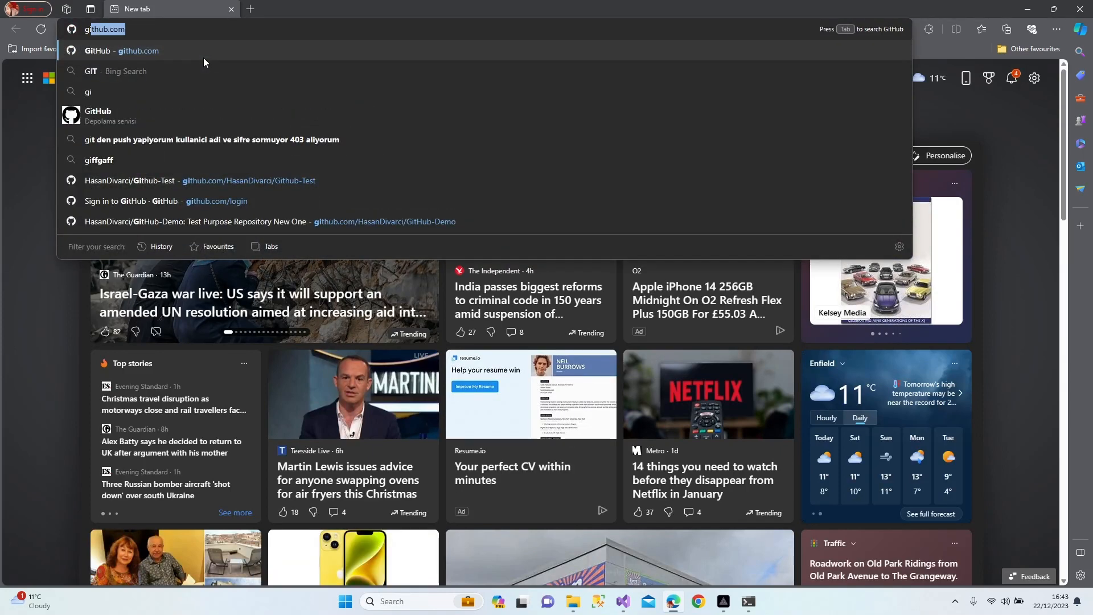
key(Return)
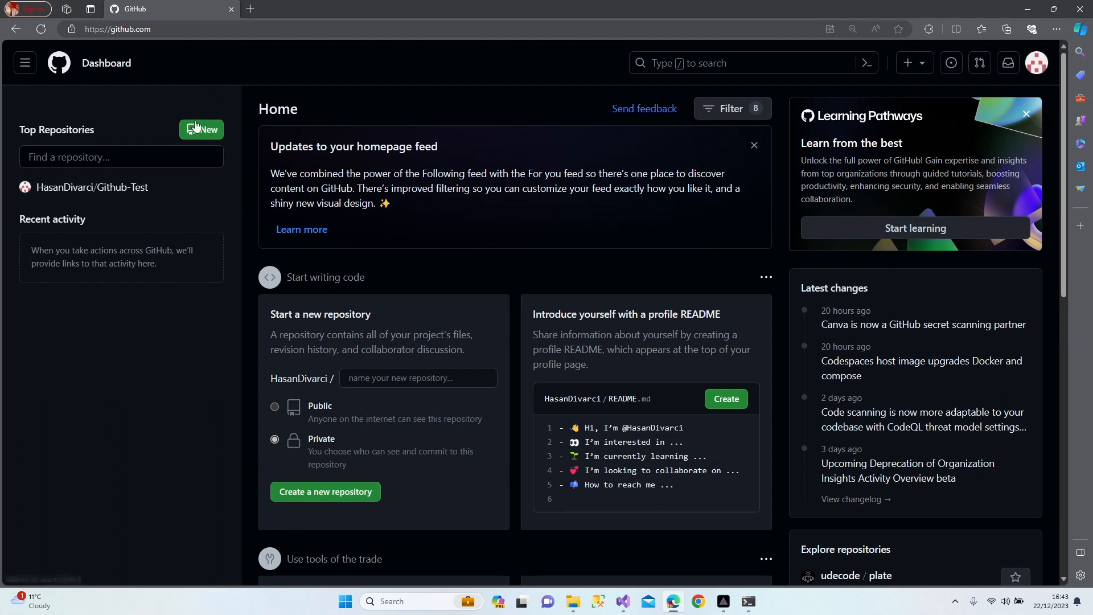
click(118, 192)
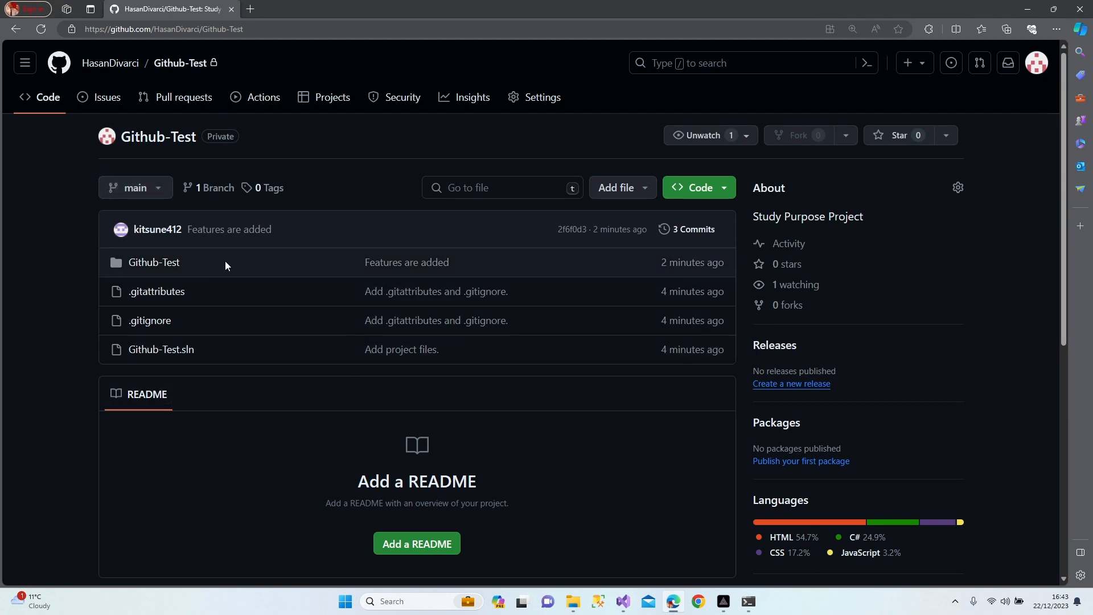
click(153, 263)
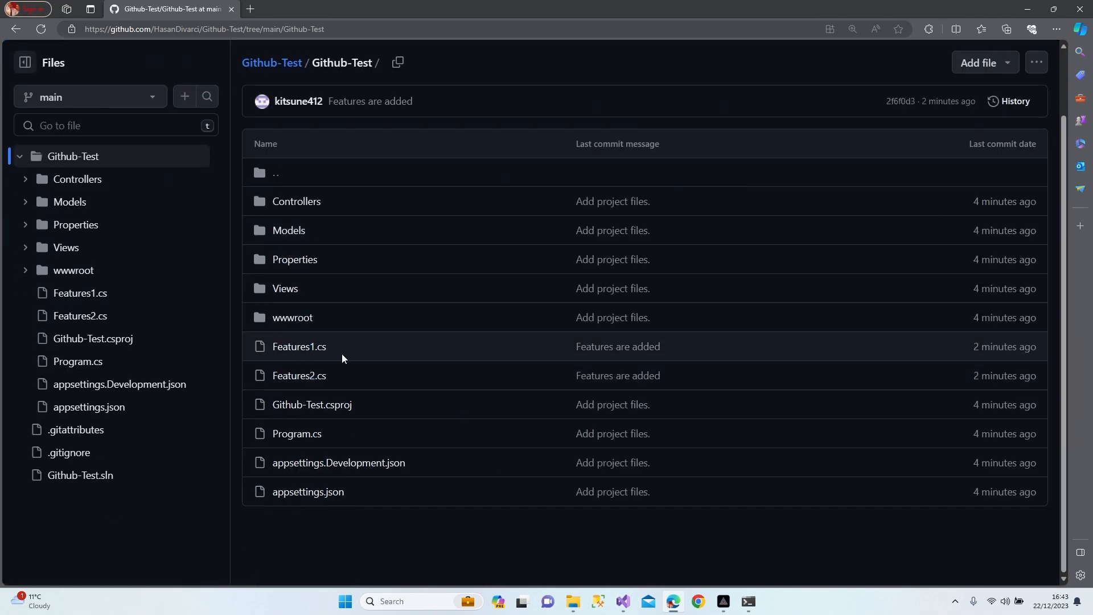
scroll(38, 151, up, 2)
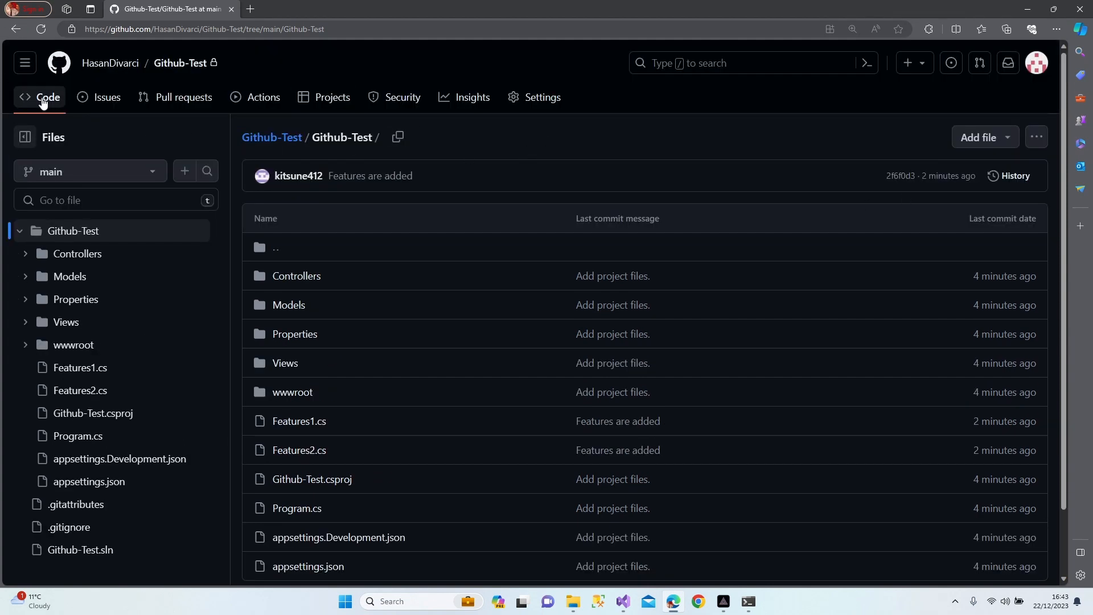
click(42, 100)
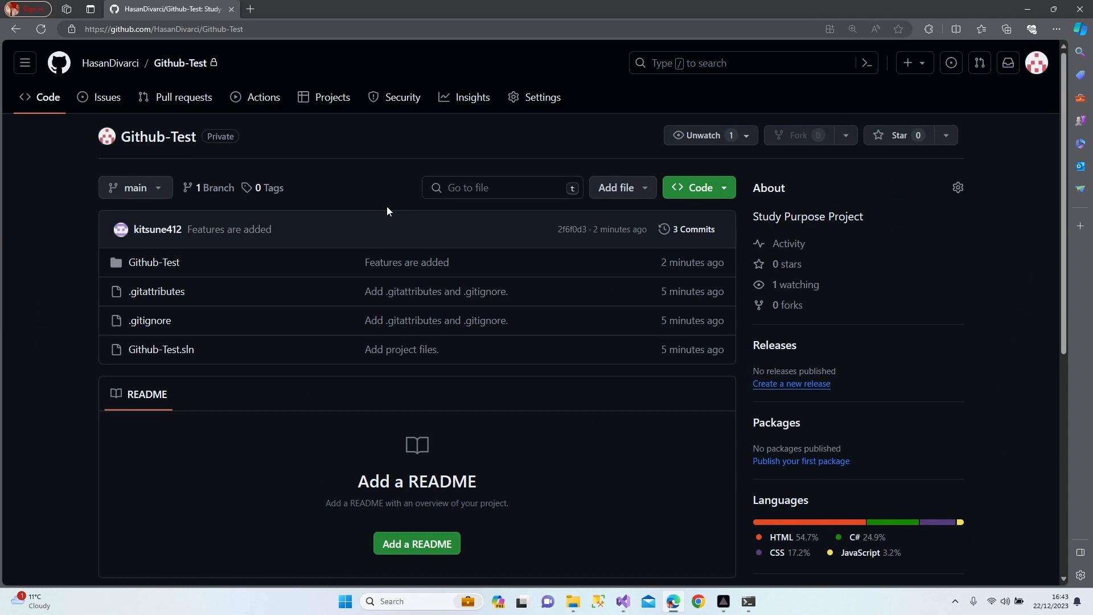
click(1031, 8)
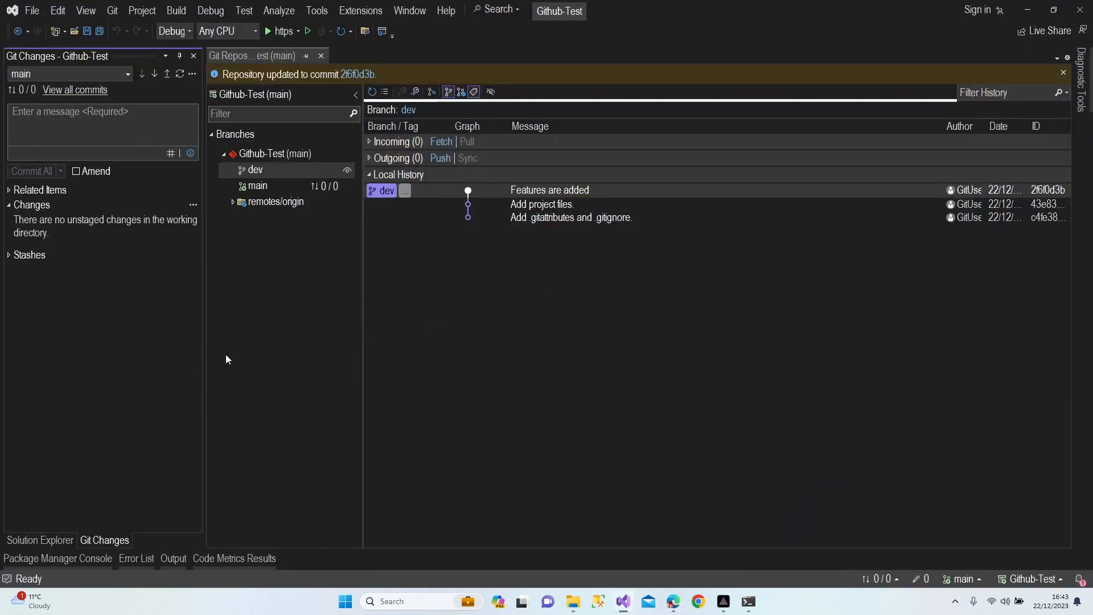
Close the branch history, return to Solution Explorer, and check out the dev branch
click(321, 56)
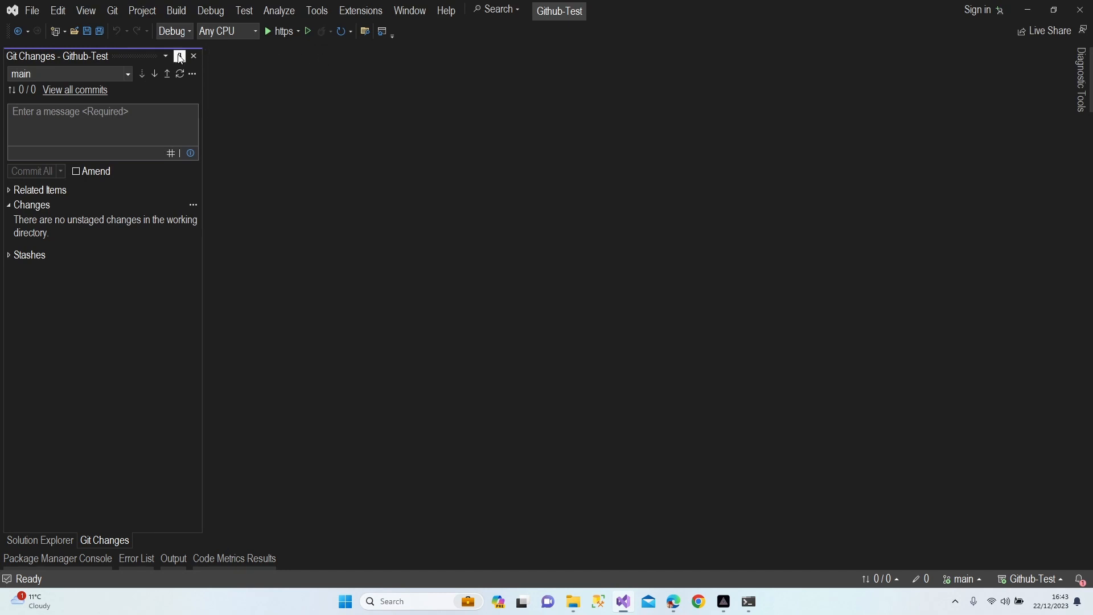
click(35, 541)
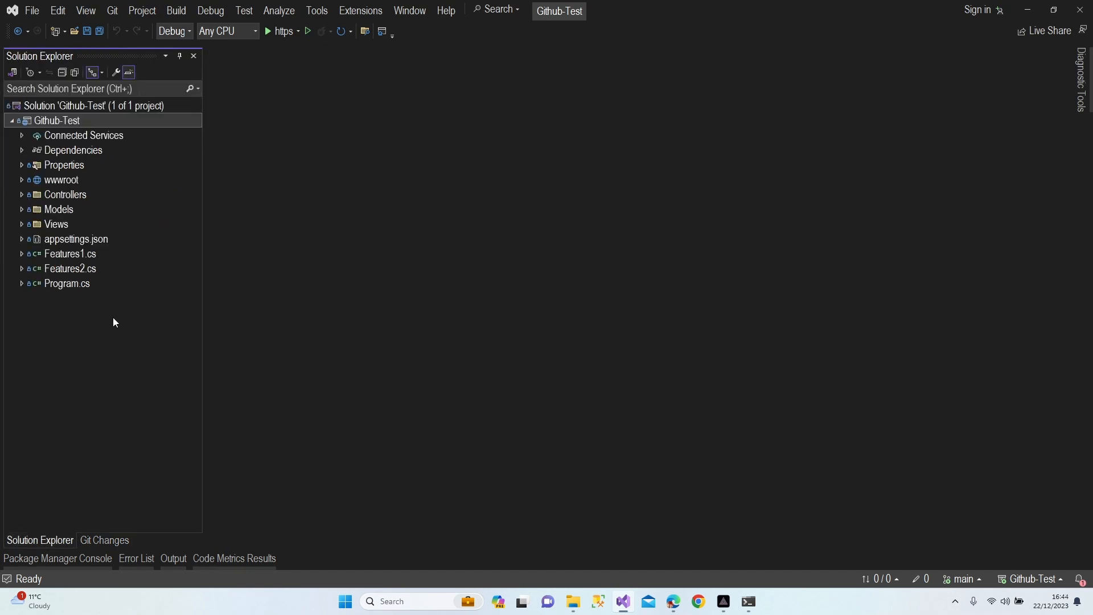
click(962, 579)
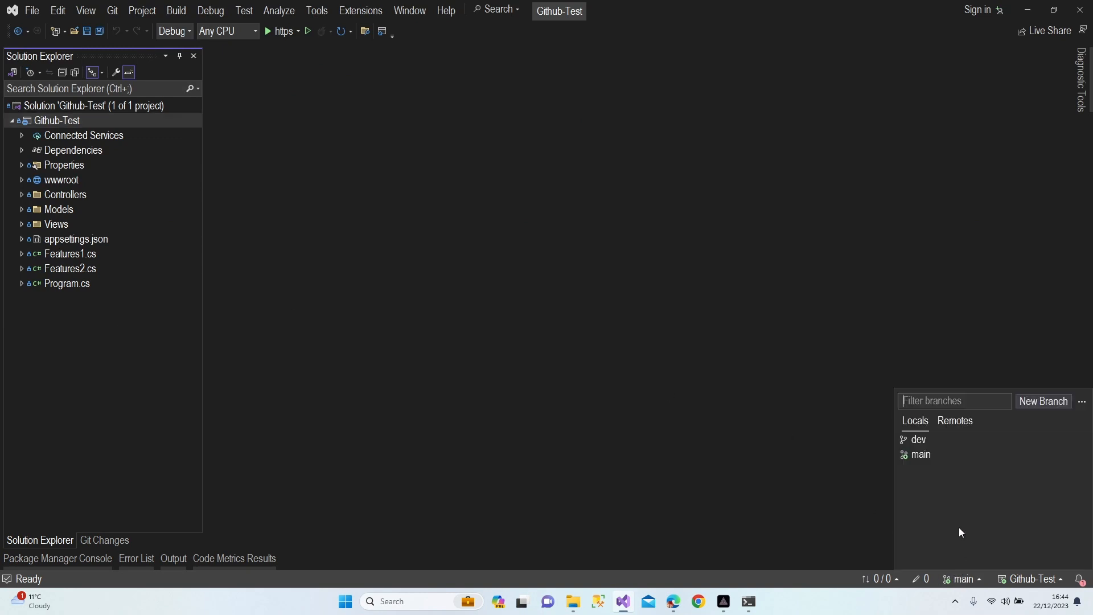
click(928, 444)
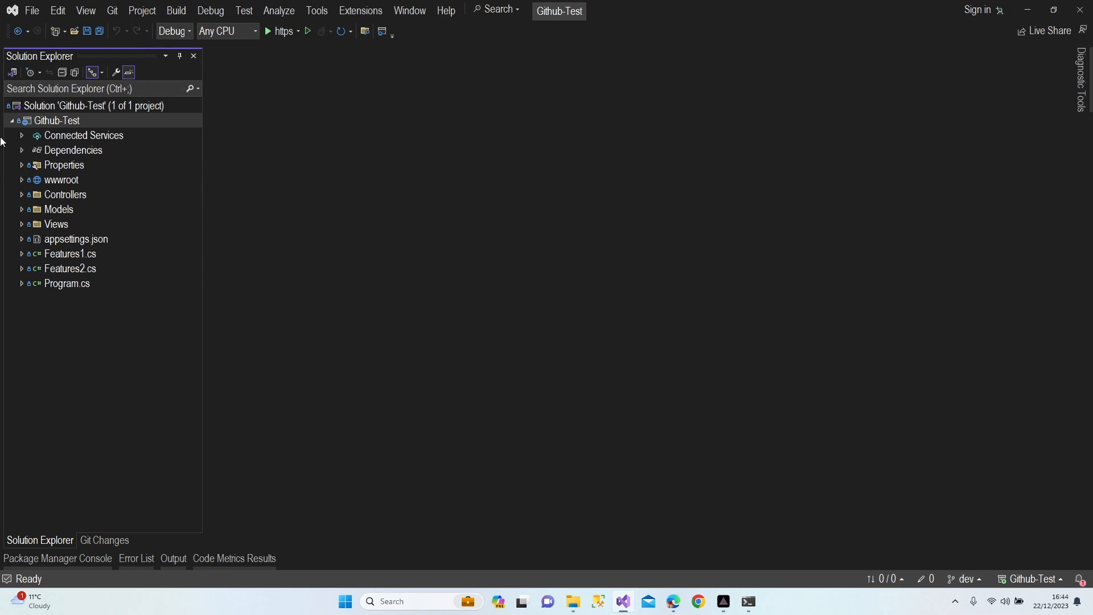
Add a new class named Specifications to the Github-Test project
right_click(65, 123)
mouse_move(129, 271)
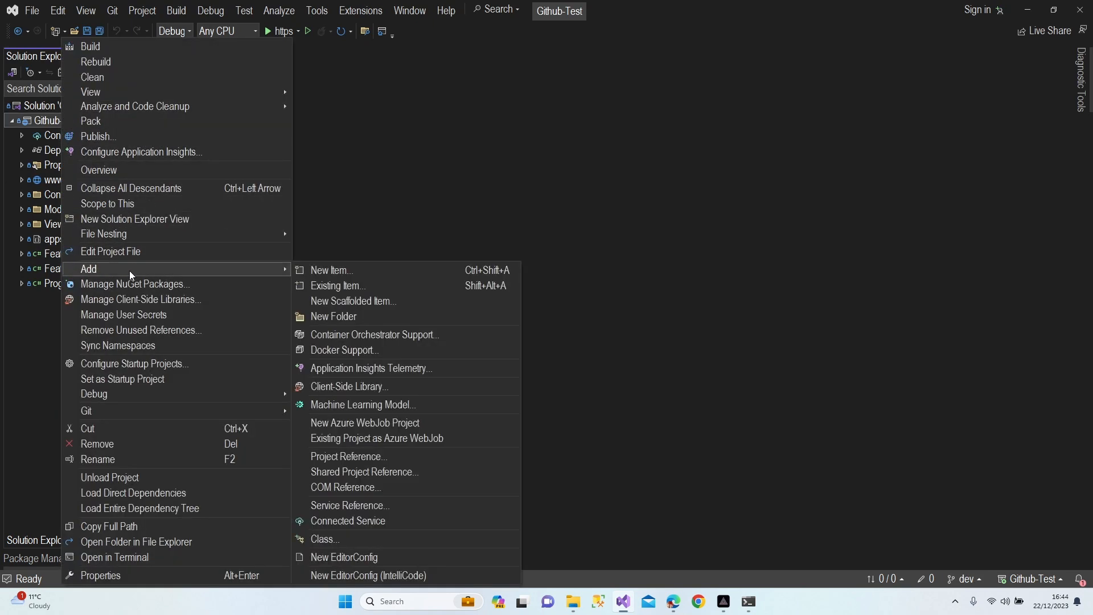
click(336, 539)
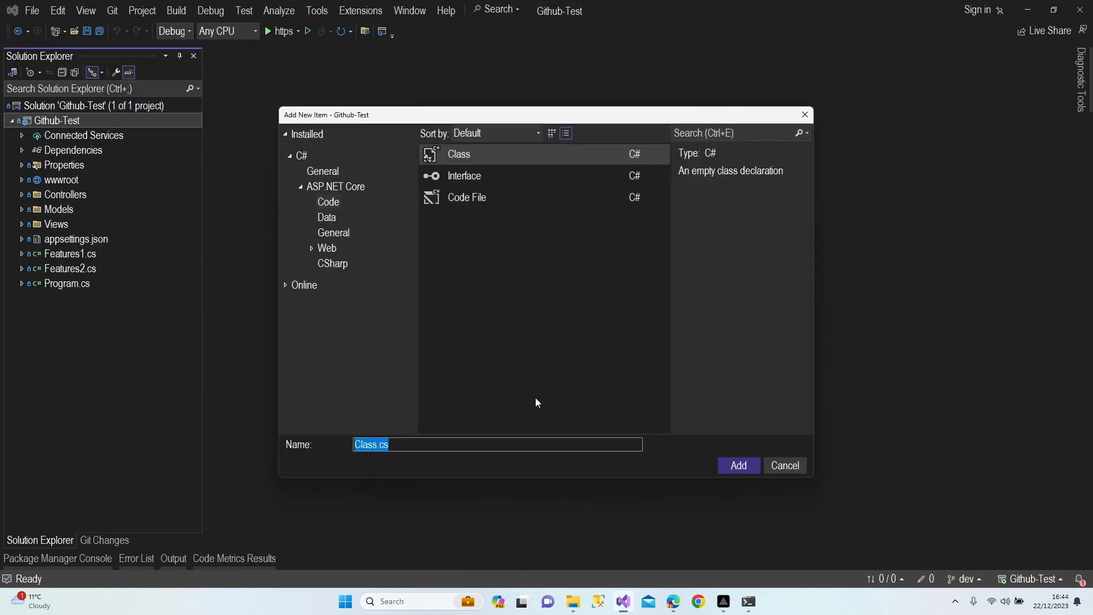
text(Specifications)
click(735, 465)
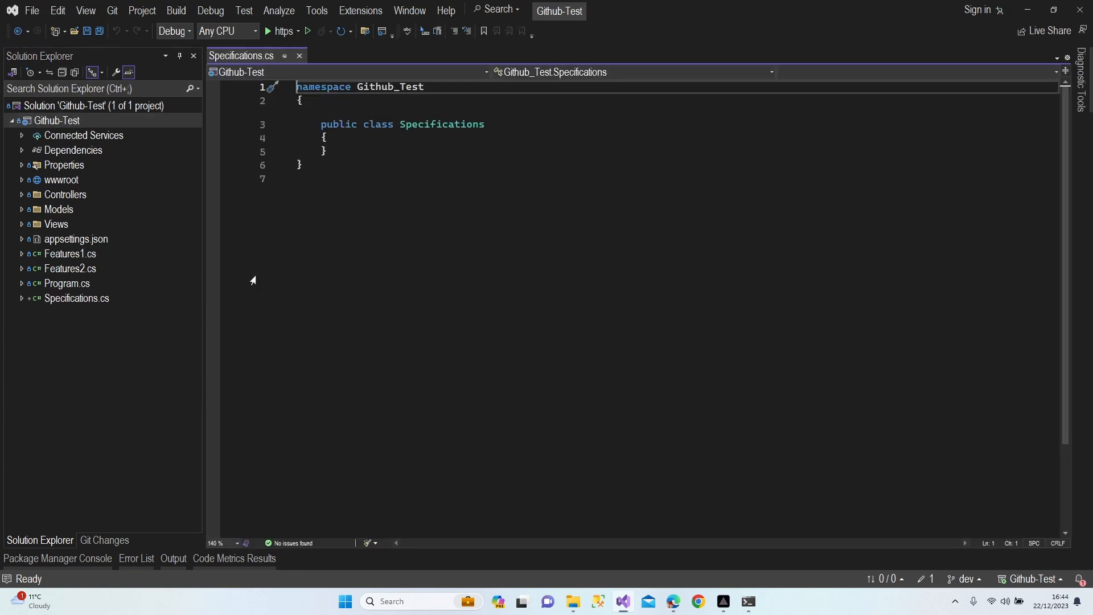
Add the comment '//specifications are added' inside the Specifications class and save the file
click(344, 138)
key(Return)
text(s)
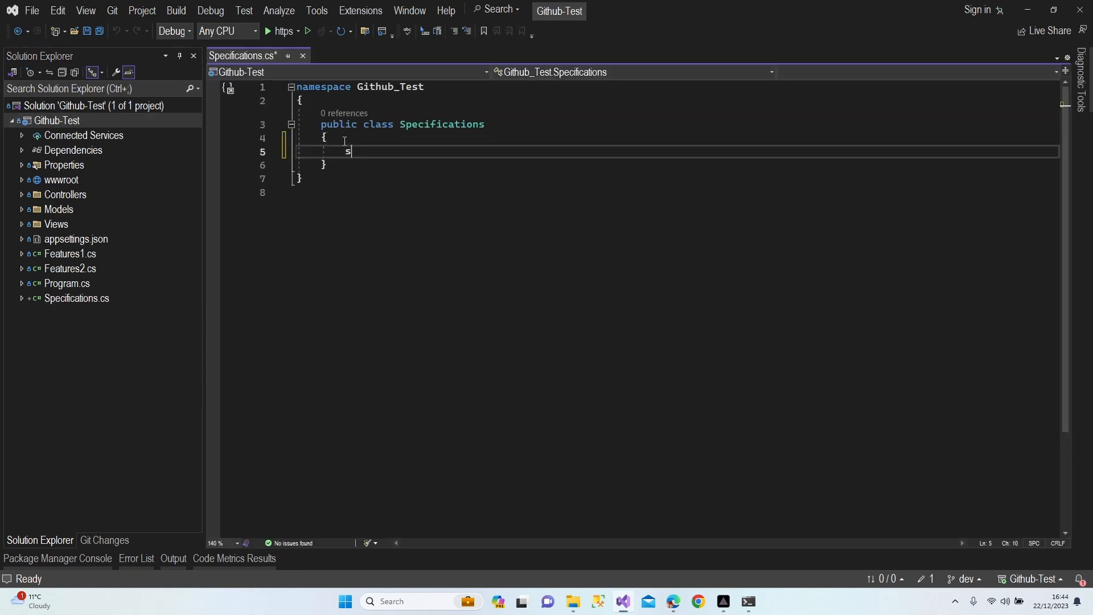
text( Specificatio)
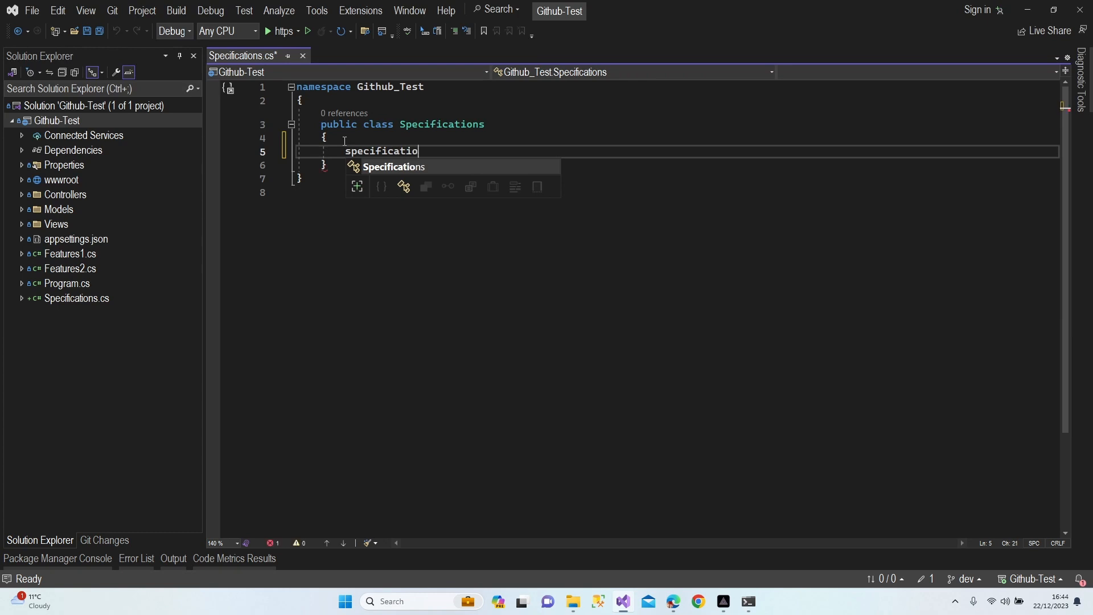
text(ns)
key(BackSpace)
key(BackSpace)
key(BackSpace)
key(BackSpace)
key(BackSpace)
key(BackSpace)
key(BackSpace)
key(BackSpace)
key(BackSpace)
key(BackSpace)
key(BackSpace)
key(BackSpace)
key(BackSpace)
key(BackSpace)
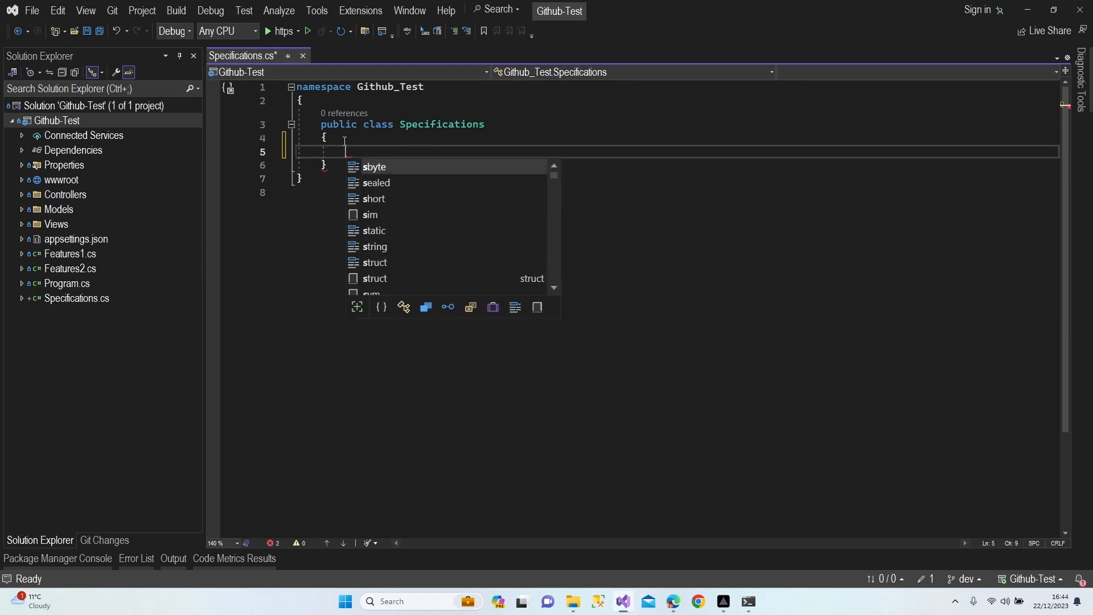
text(//speci)
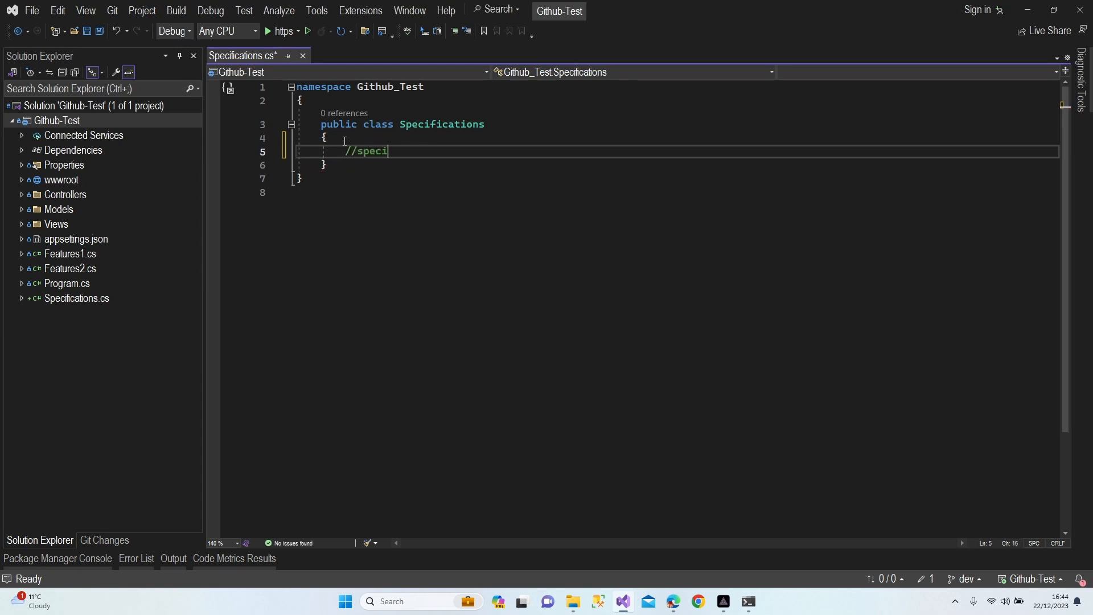
text(fications are added)
key(Down)
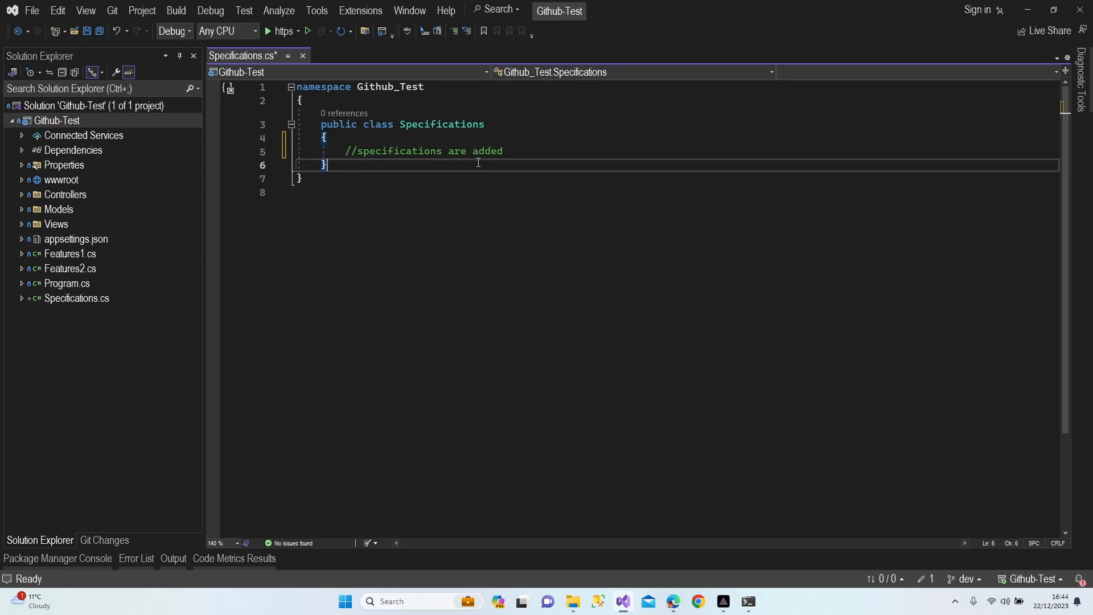
key(ctrl+s)
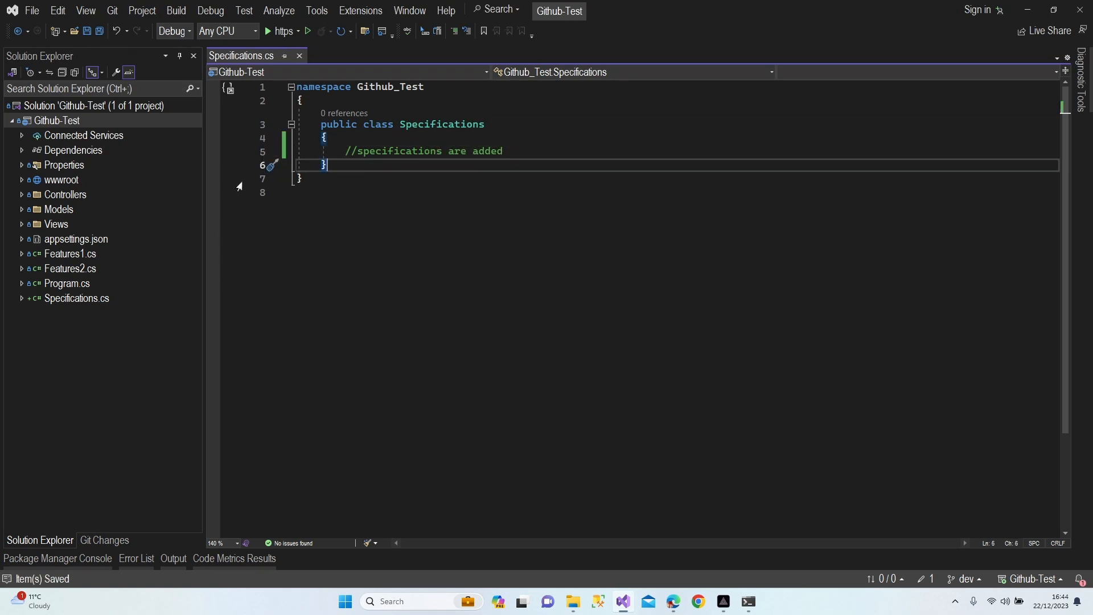
Commit all changes on dev with the message 'Specifications are added'
click(112, 539)
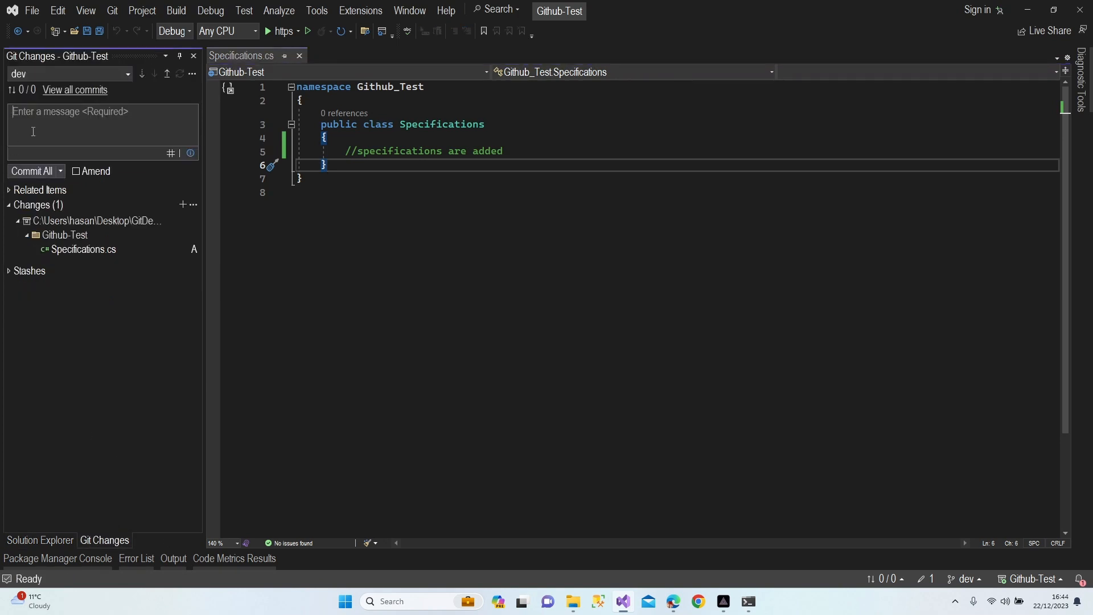
text(Specifications a)
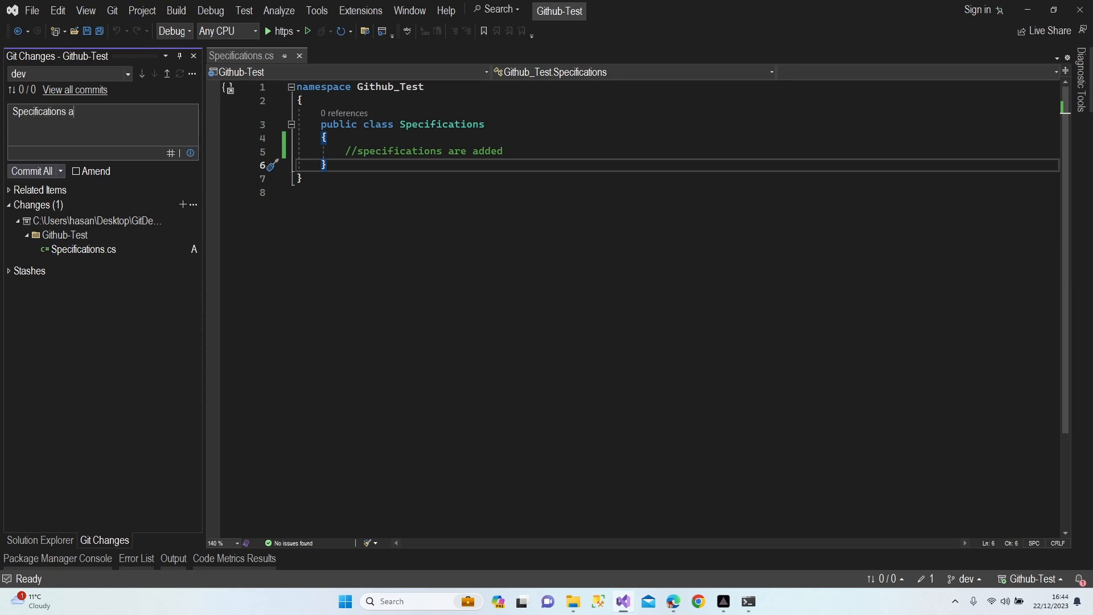
text(re added)
click(34, 171)
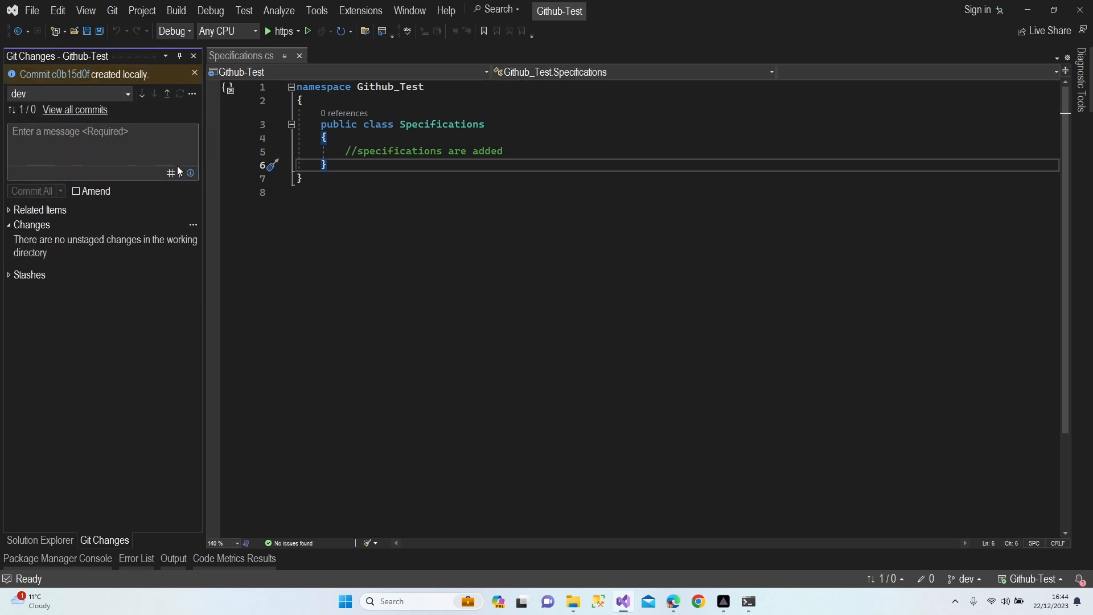
Open Git > Manage Branches and check out the main branch
click(112, 10)
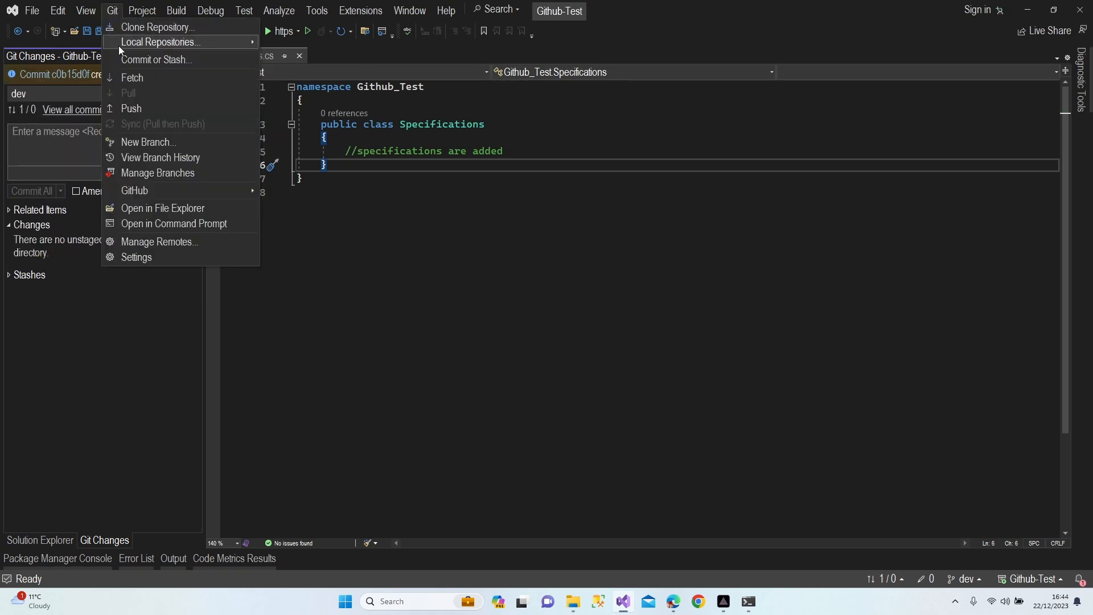
click(162, 172)
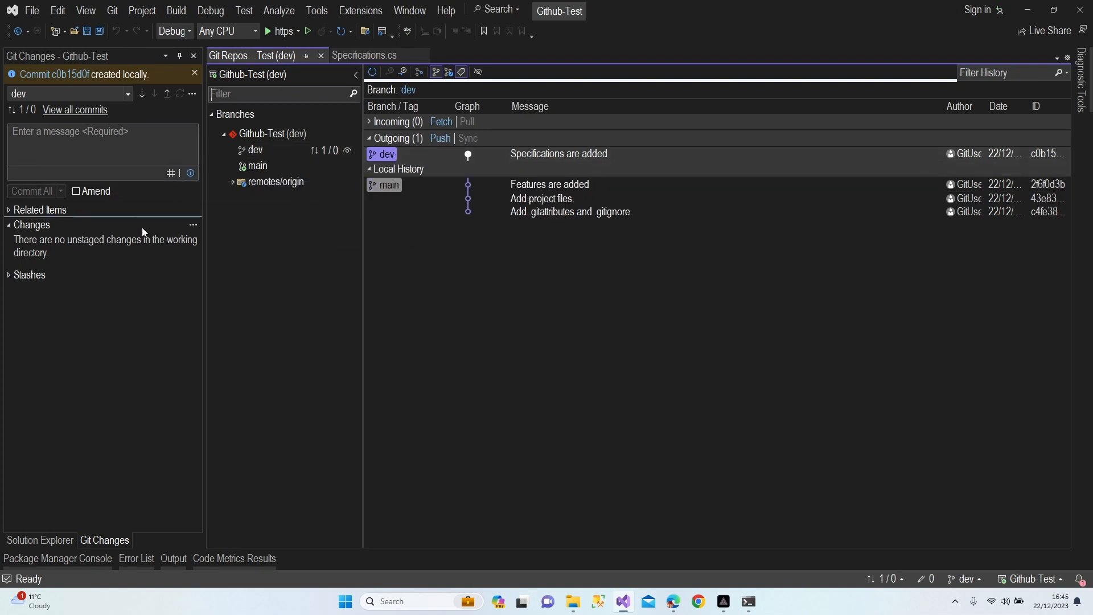
double_click(261, 167)
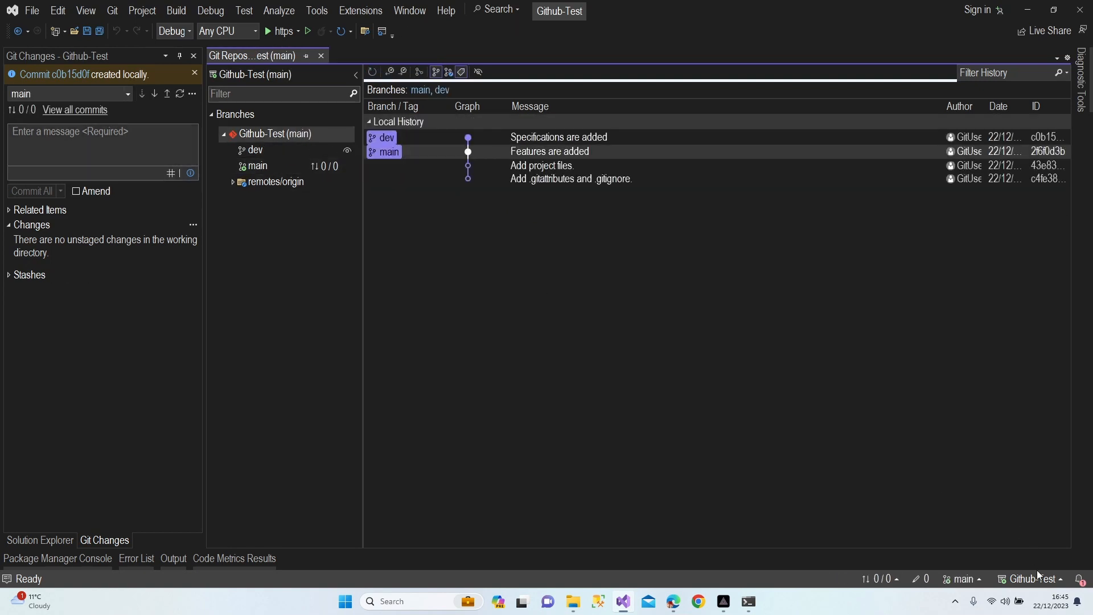
Merge 'dev' into 'main' from the dev branch's context menu and confirm
right_click(256, 151)
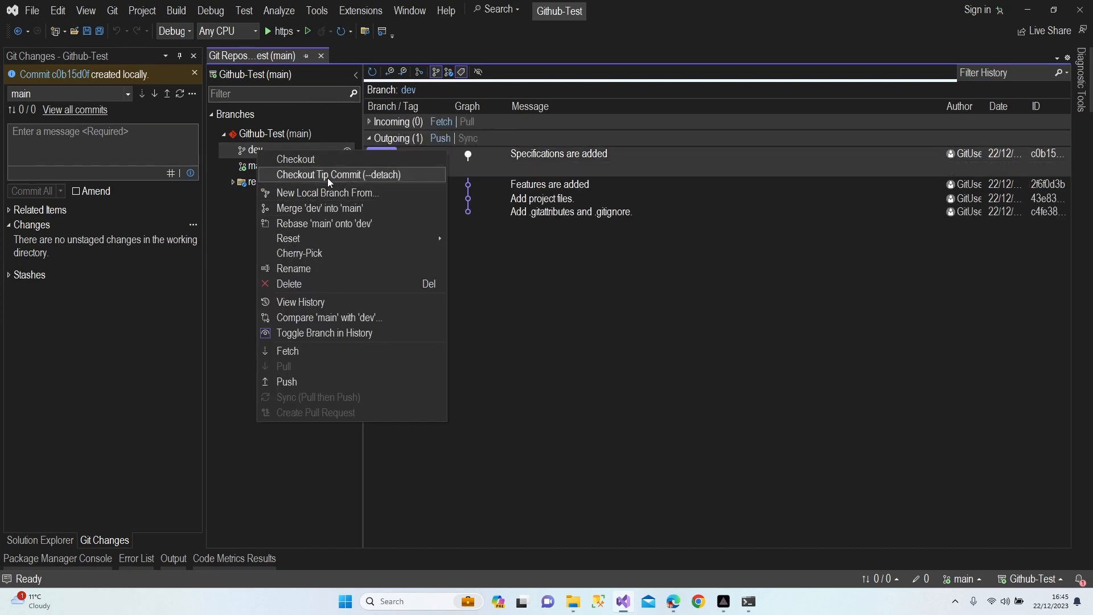
click(319, 209)
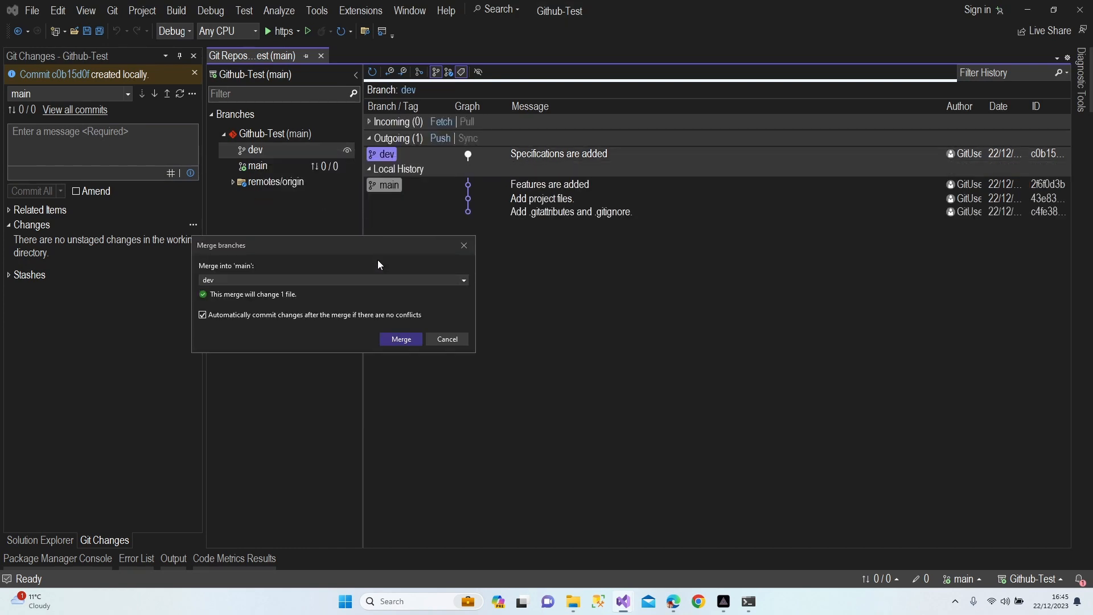
click(397, 340)
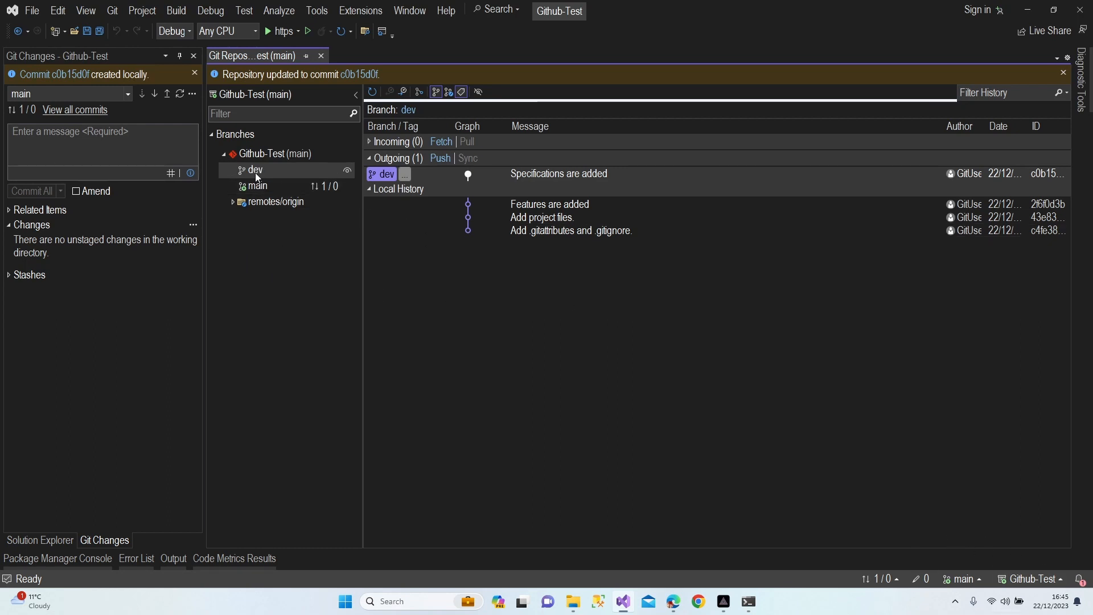
Push main with the Specifications commit to origin/main and close the success banner
click(168, 95)
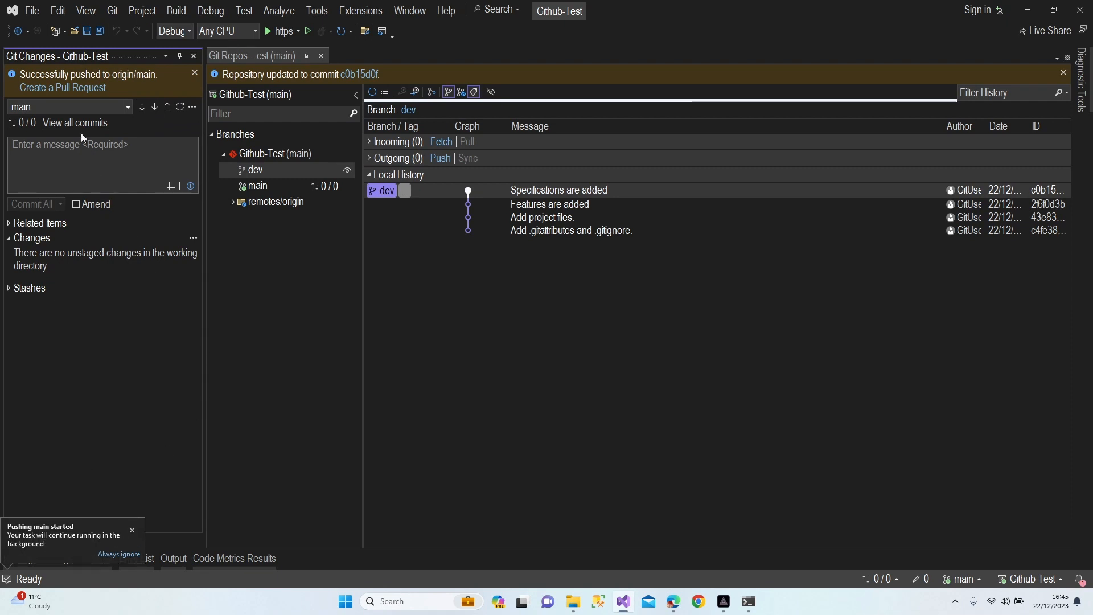
click(194, 72)
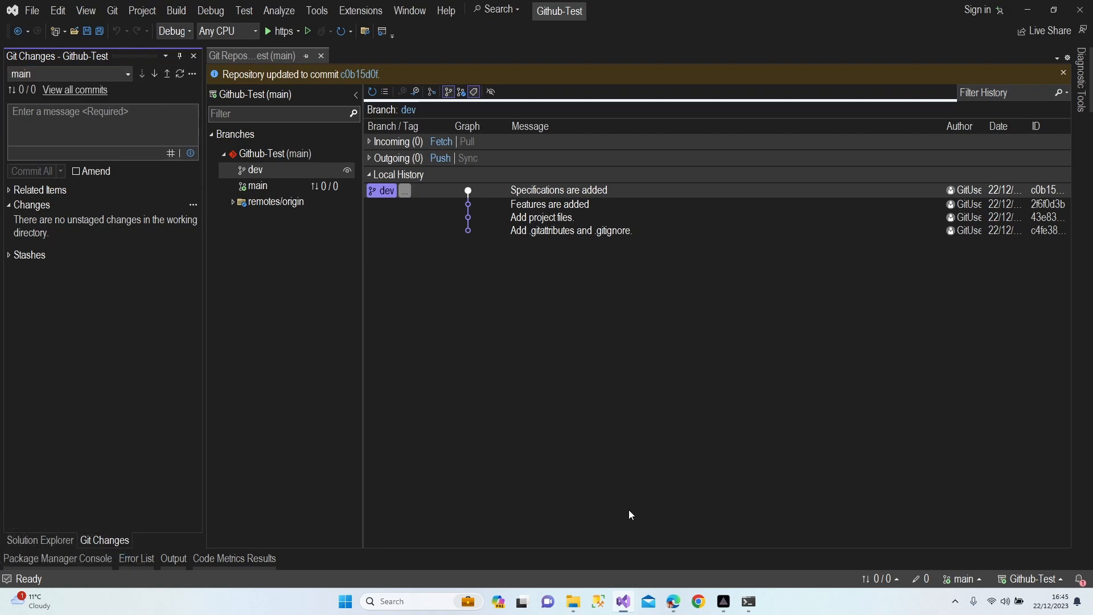
Reload the GitHub repo page, confirm Specifications.cs in the Github-Test folder, then minimize Edge
click(674, 601)
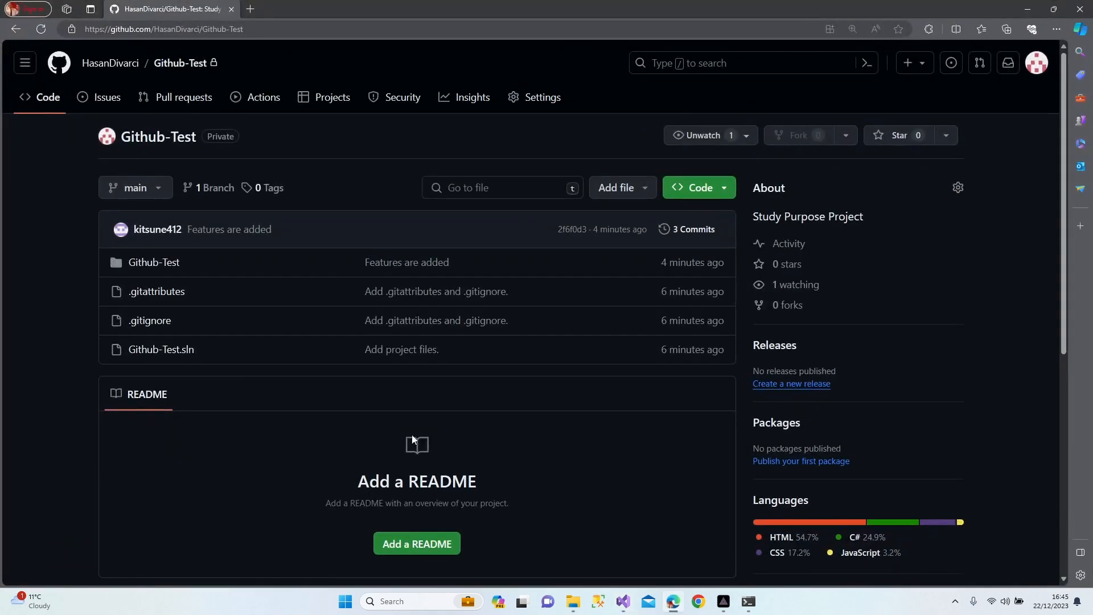
right_click(38, 240)
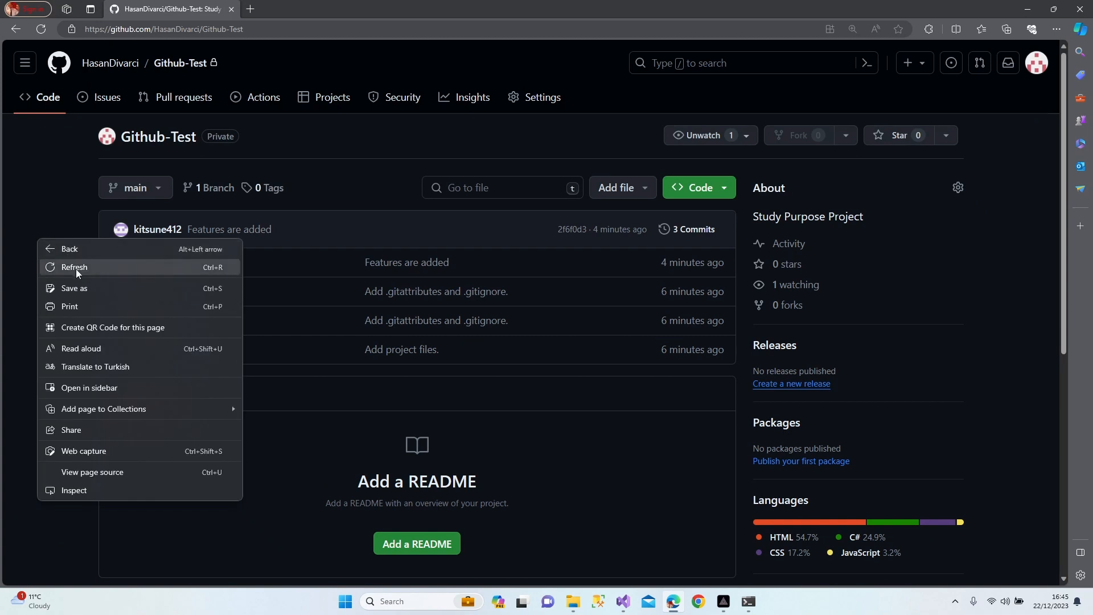
click(76, 269)
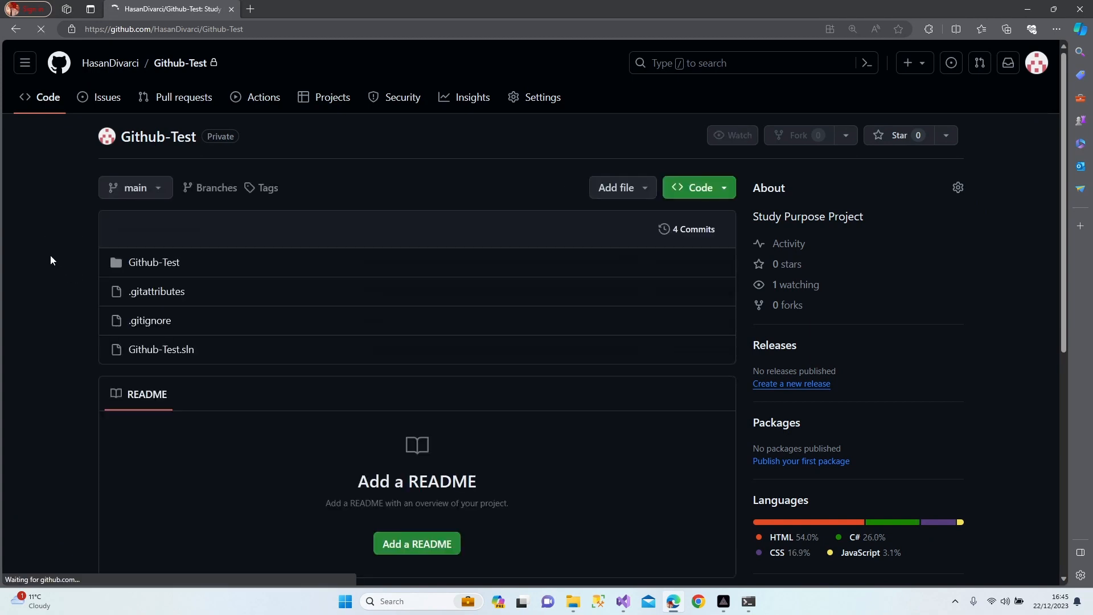
click(156, 268)
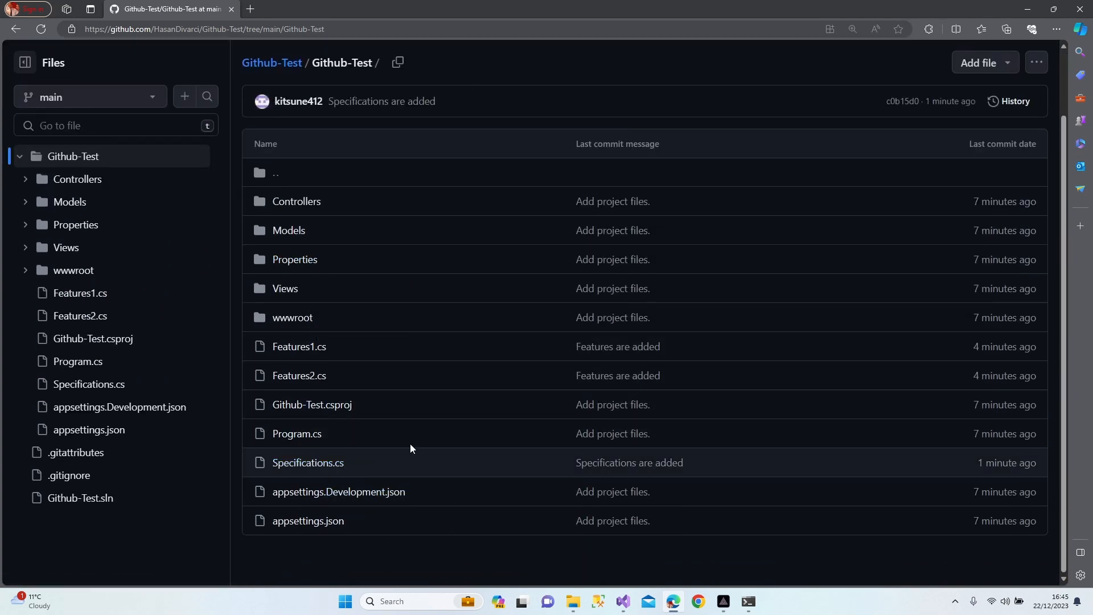
click(1031, 10)
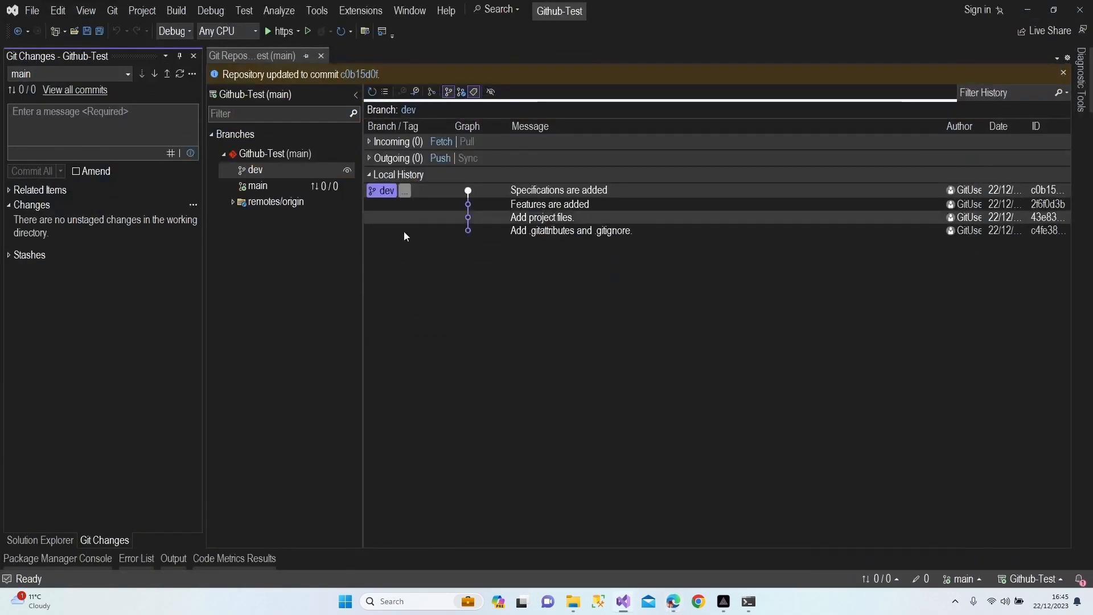